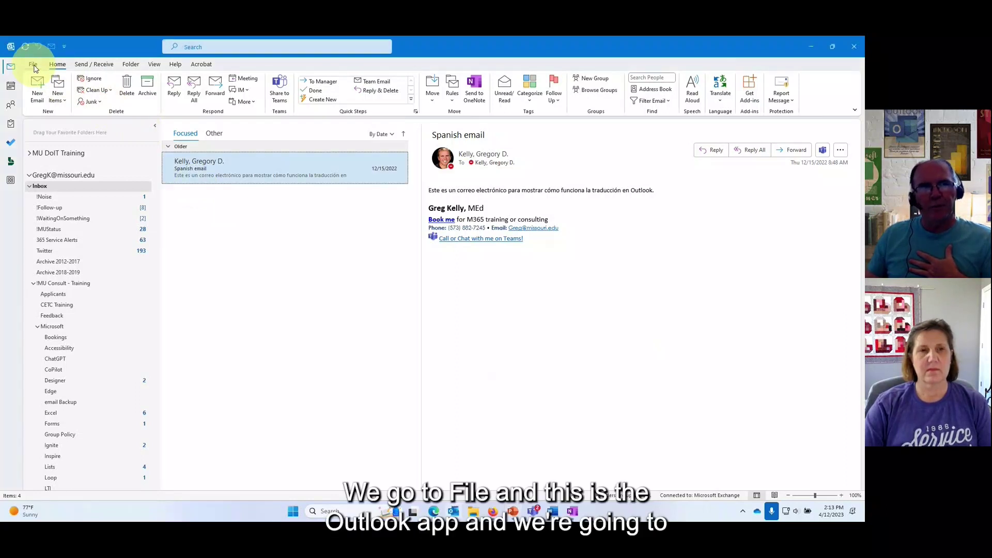
# Review the message arrival settings in the Mail options and close the options without changing anything.
pyautogui.click(35, 66)
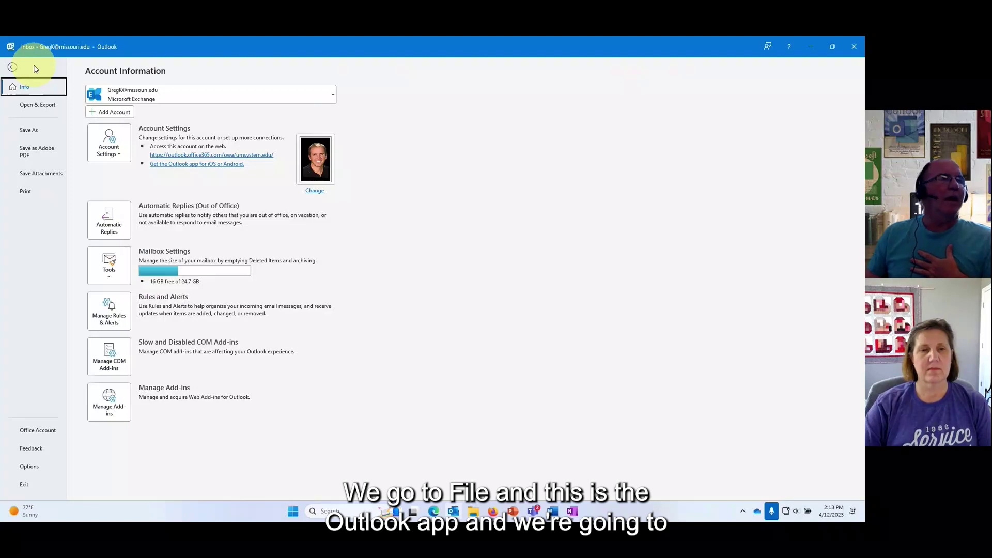
pyautogui.click(34, 469)
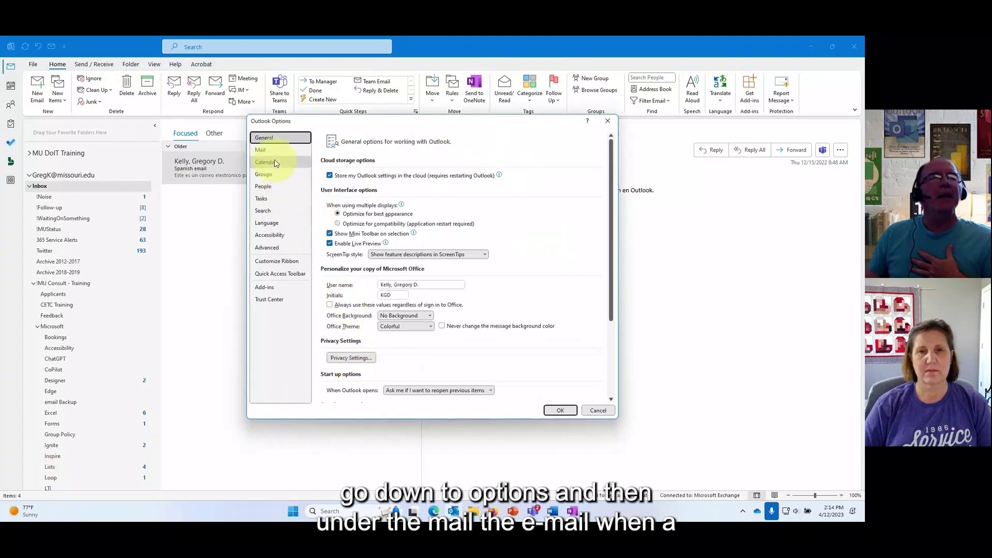
pyautogui.click(261, 151)
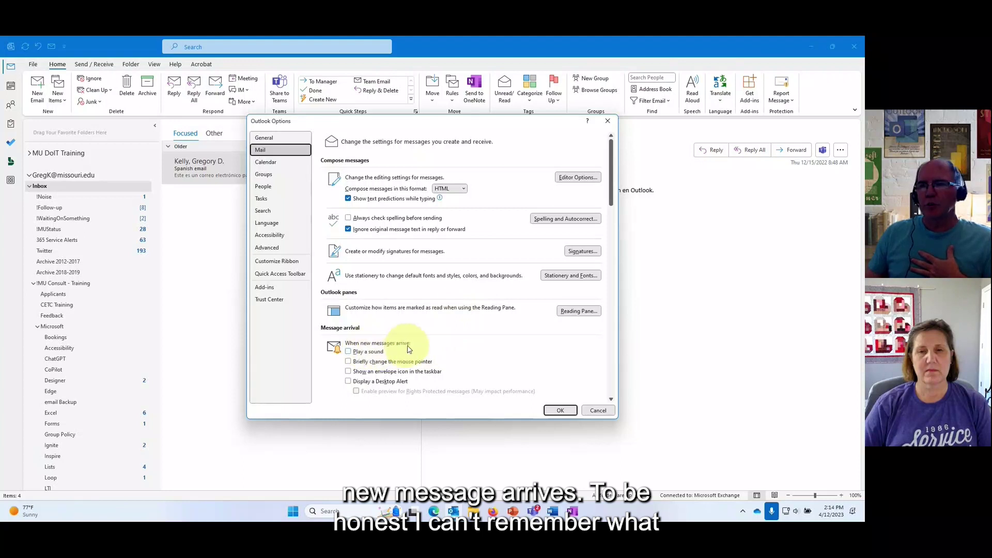
pyautogui.scroll(-1, 450, 345)
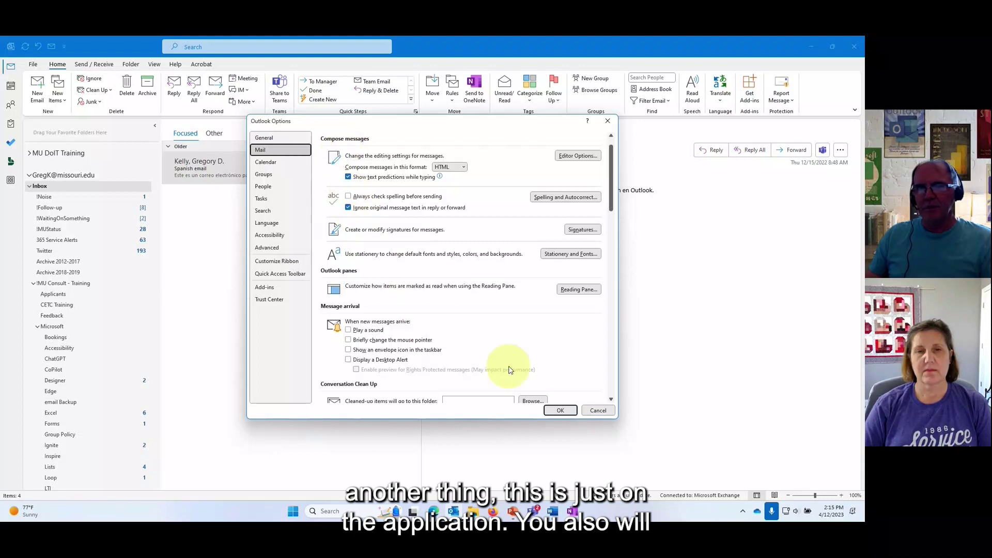
pyautogui.click(598, 410)
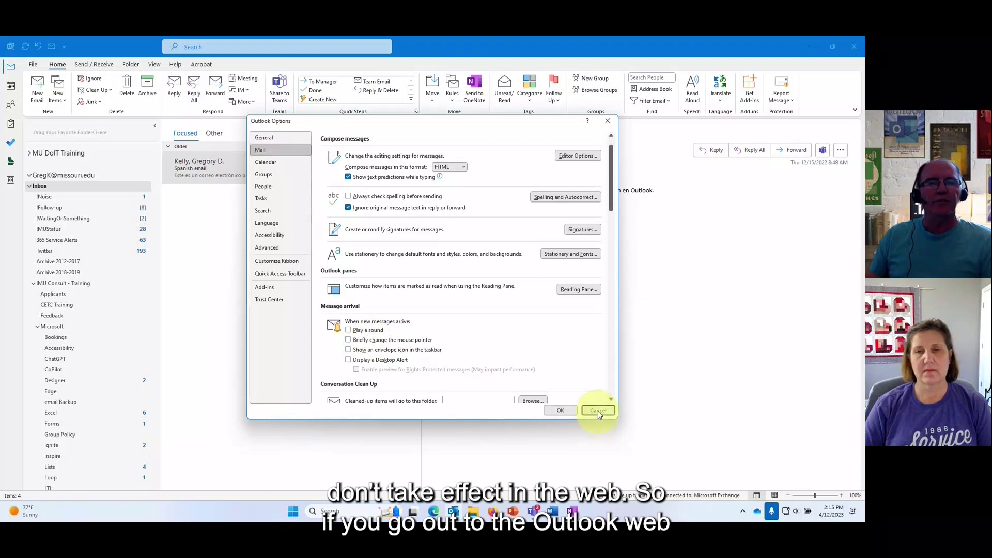
# Switch to Outlook on the web, review the general notification settings, and return to the desktop Outlook app.
pyautogui.click(433, 513)
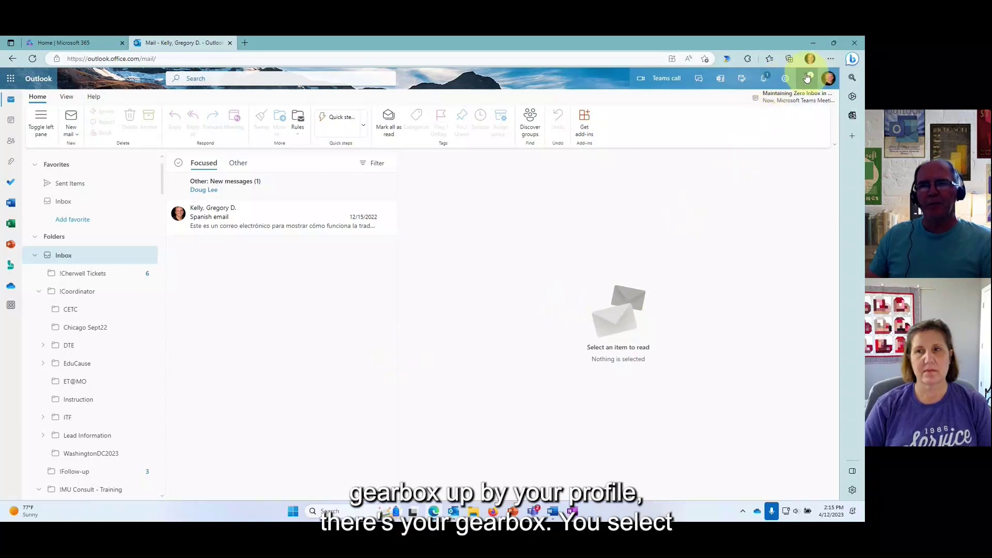
pyautogui.click(785, 80)
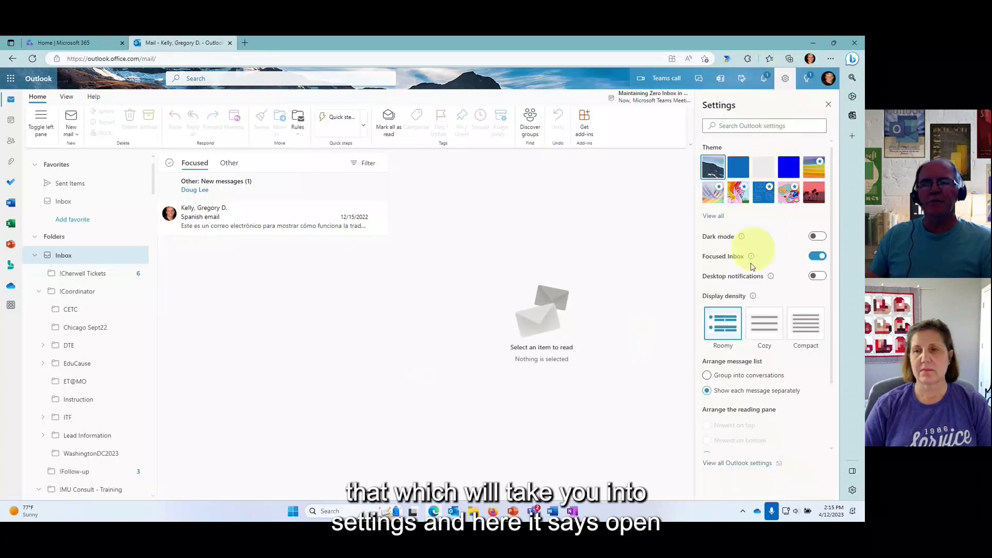
pyautogui.click(740, 465)
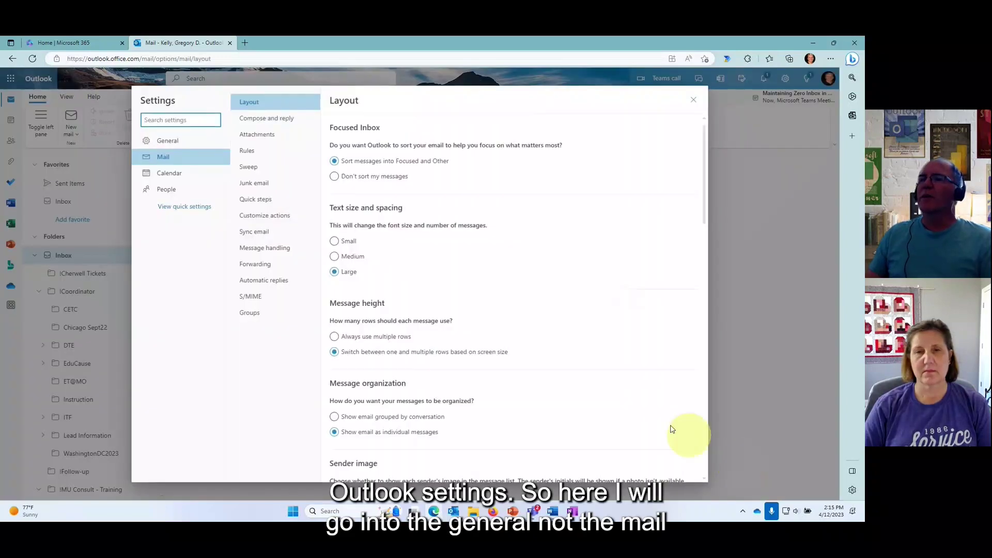
pyautogui.click(169, 142)
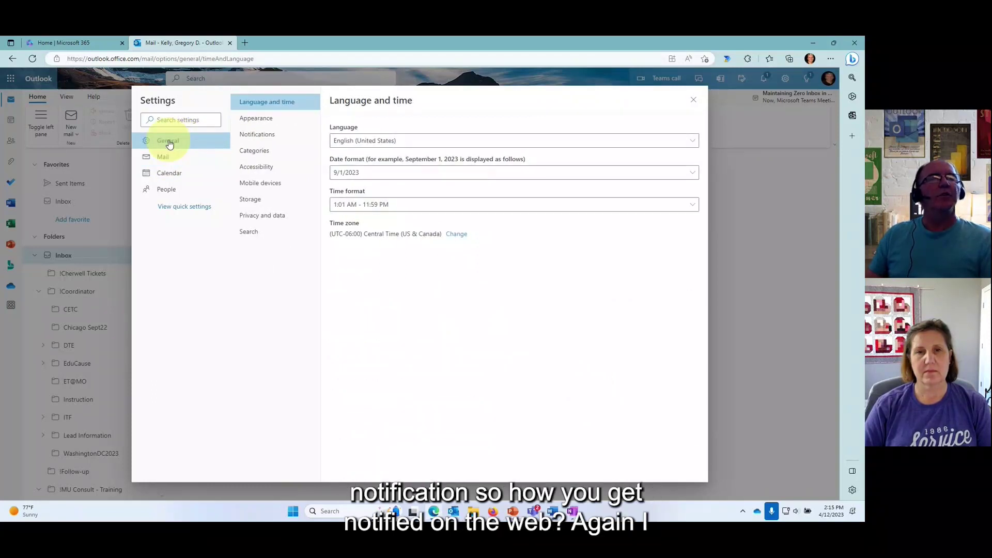
pyautogui.click(257, 136)
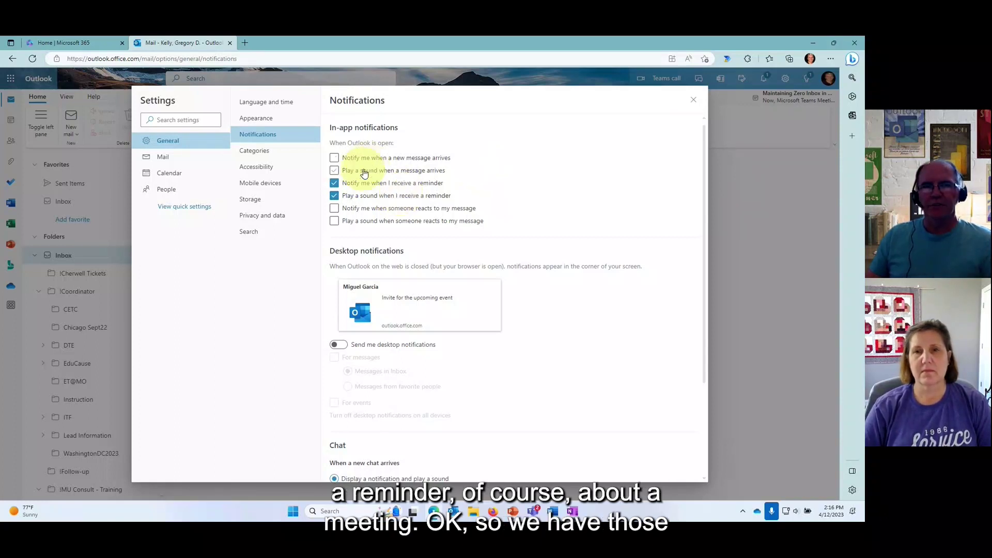
pyautogui.click(693, 101)
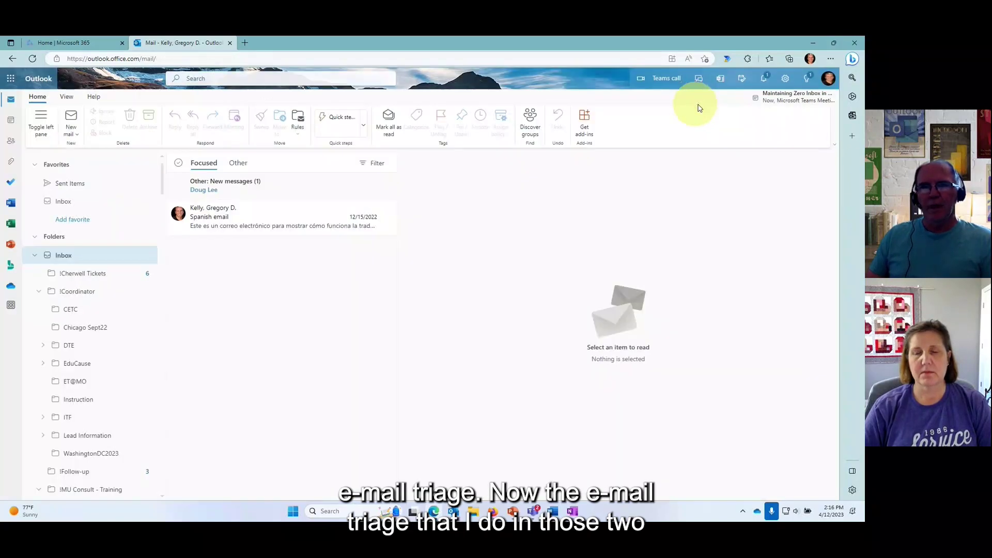
pyautogui.click(813, 46)
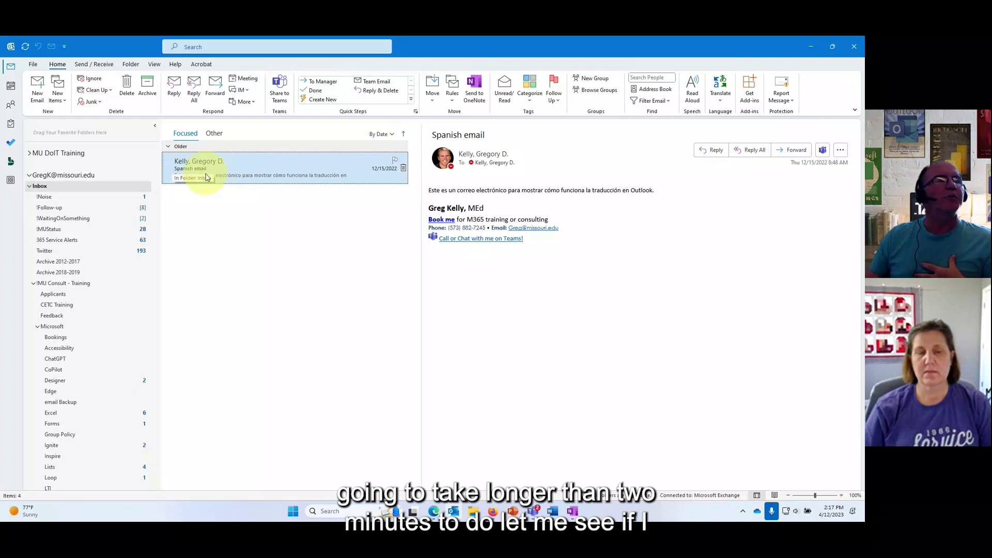
# Create a calendar appointment from the Mizzou Athletics Come HOME Tour email in the Other inbox, move it to Thursday 4/13/2023, and save it.
pyautogui.click(215, 135)
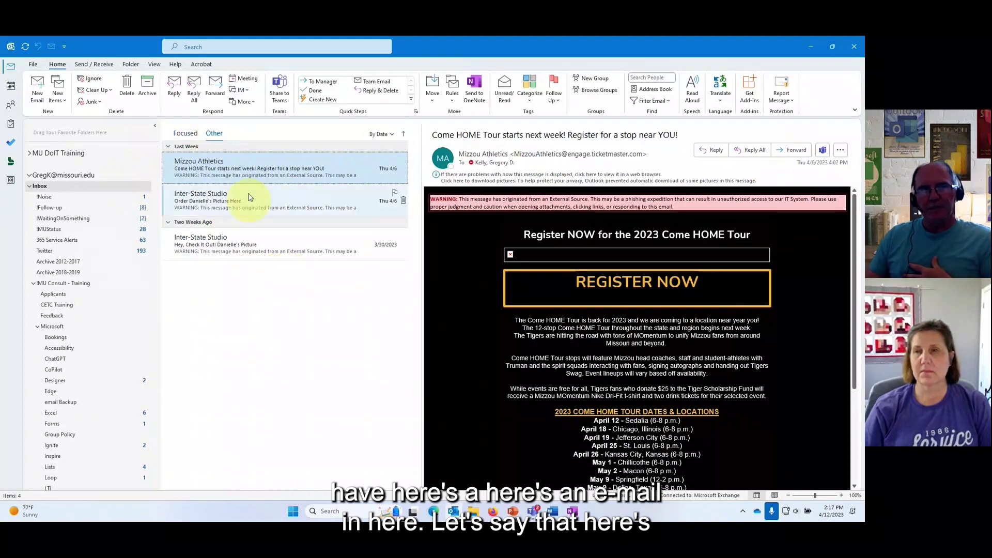
pyautogui.click(223, 173)
pyautogui.moveTo(224, 173); pyautogui.dragTo(12, 91)
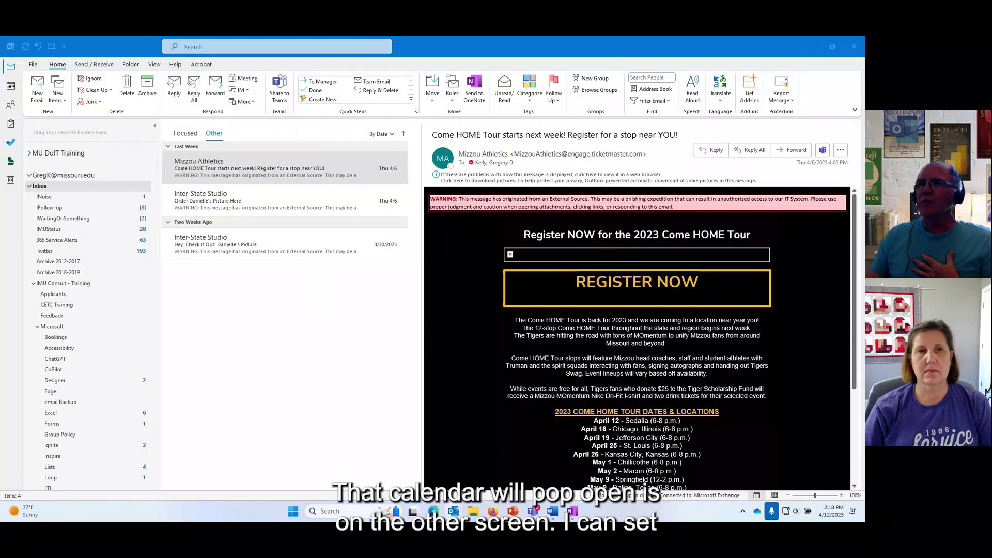
pyautogui.moveTo(418, 72); pyautogui.dragTo(342, 87)
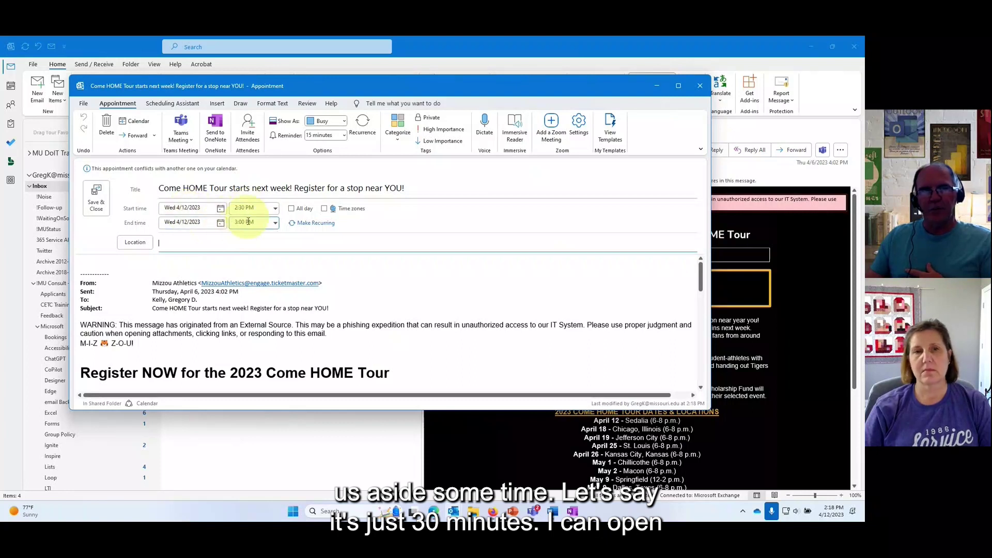
pyautogui.click(221, 209)
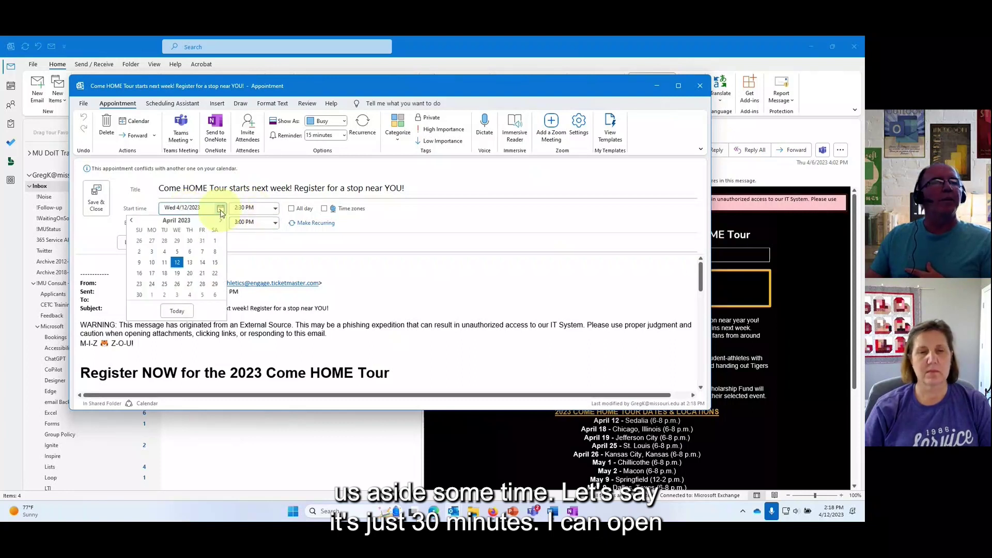
pyautogui.click(190, 264)
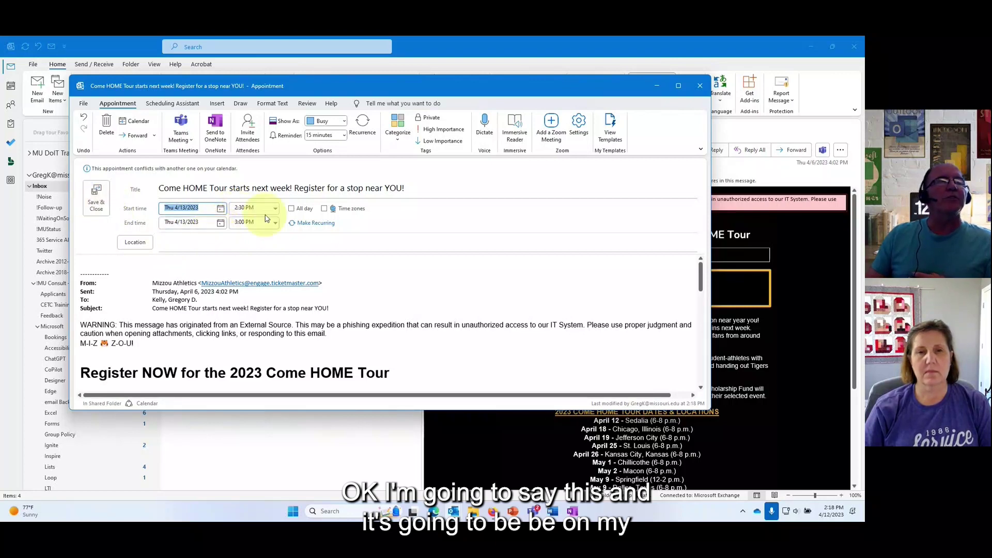
pyautogui.click(102, 198)
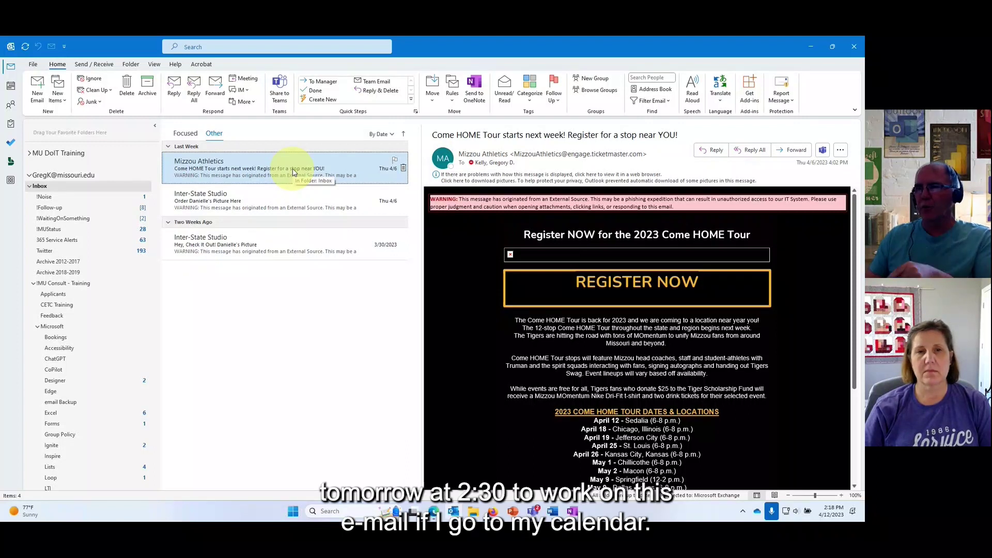
# Open the Come HOME Tour appointment on Thursday, April 13 in the calendar and delete it.
pyautogui.click(10, 85)
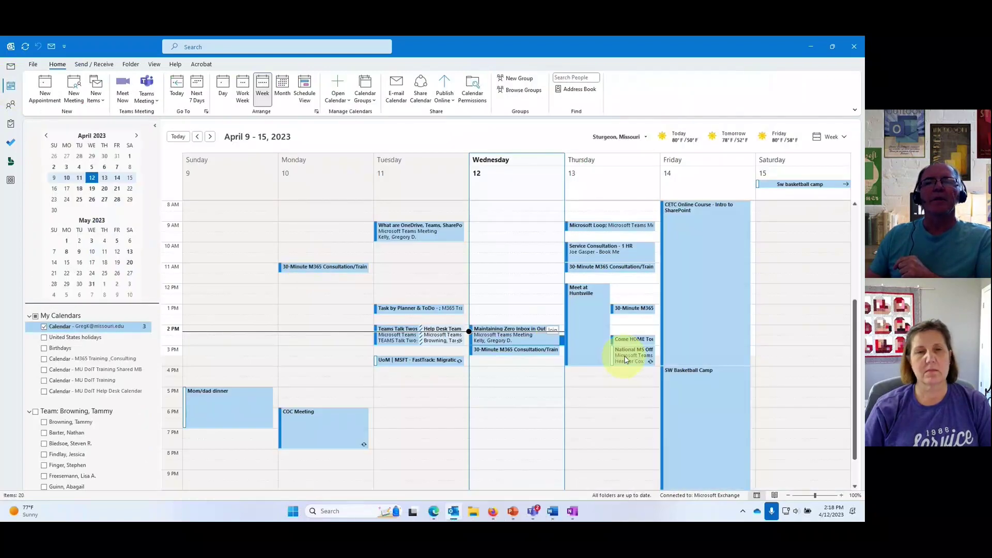
pyautogui.moveTo(627, 350)
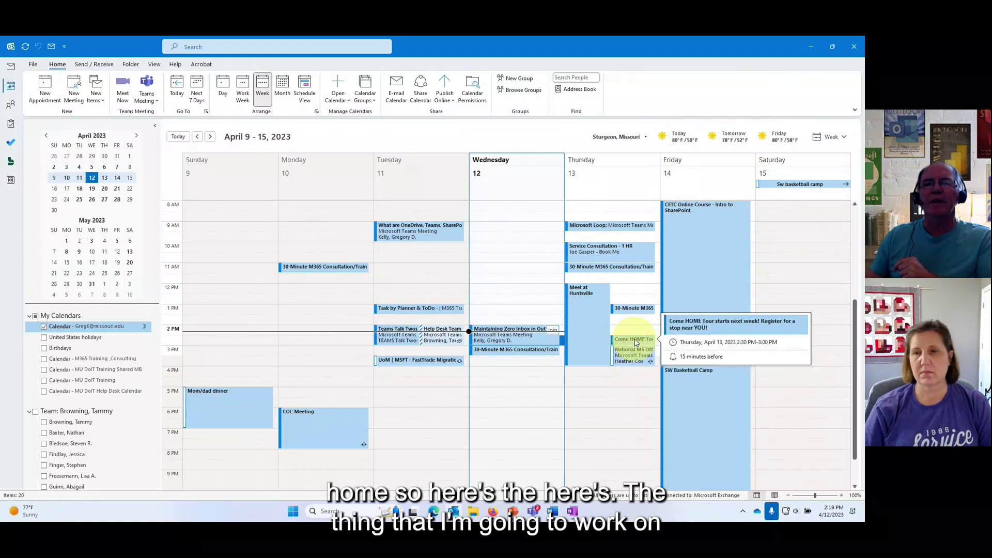
pyautogui.doubleClick(636, 342)
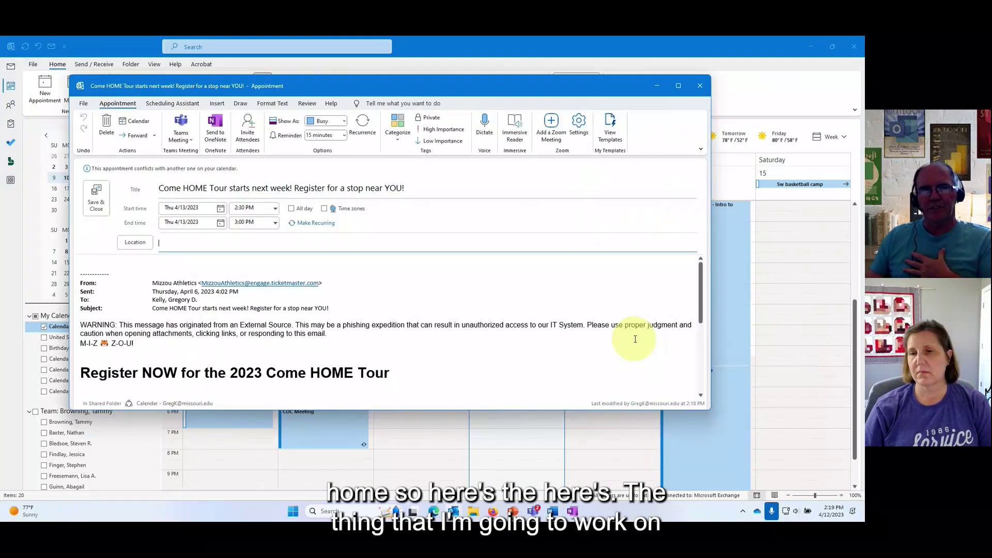
pyautogui.click(106, 126)
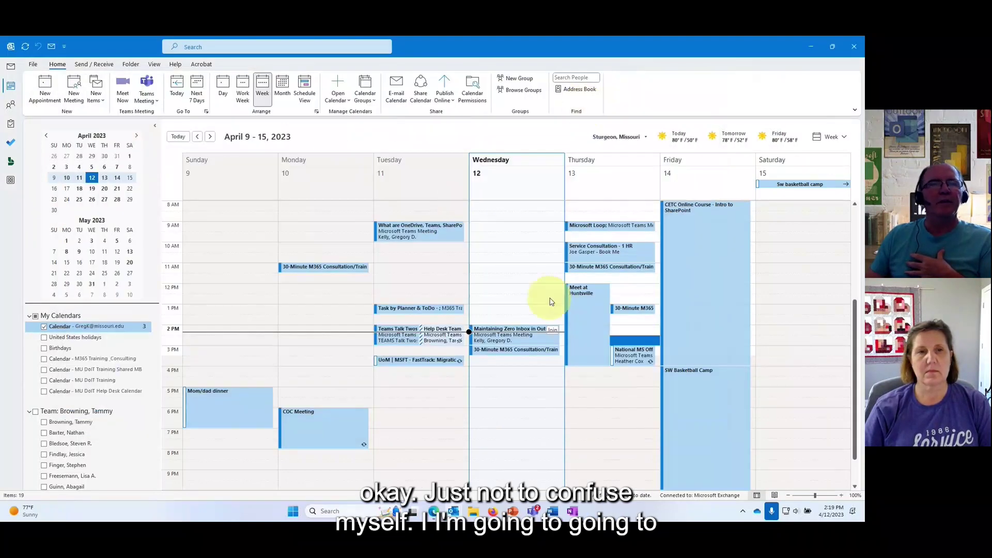
# Return to mail, view the Leave Implementation Program Information Sessions message in the !Noise folder, and go back to the Inbox.
pyautogui.click(11, 67)
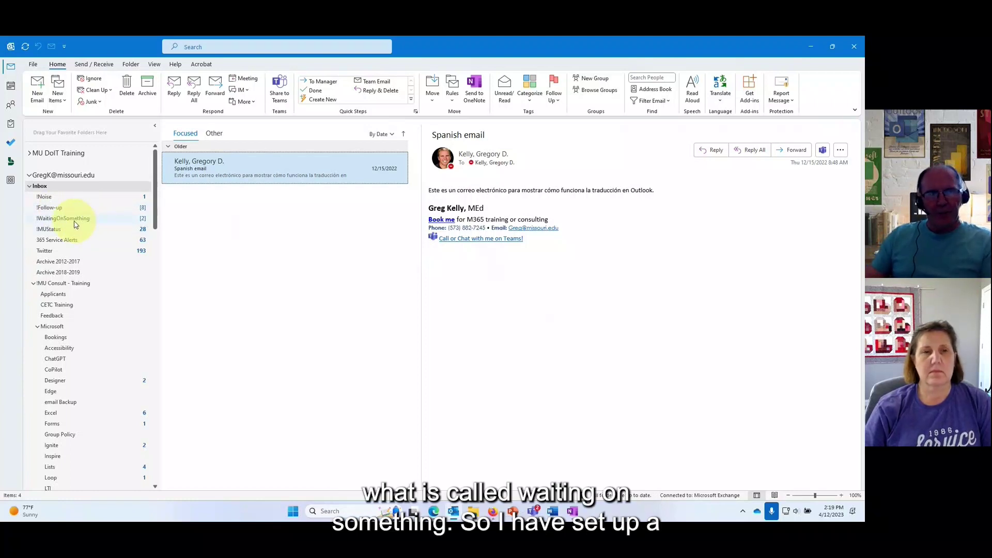
pyautogui.click(46, 197)
pyautogui.click(253, 208)
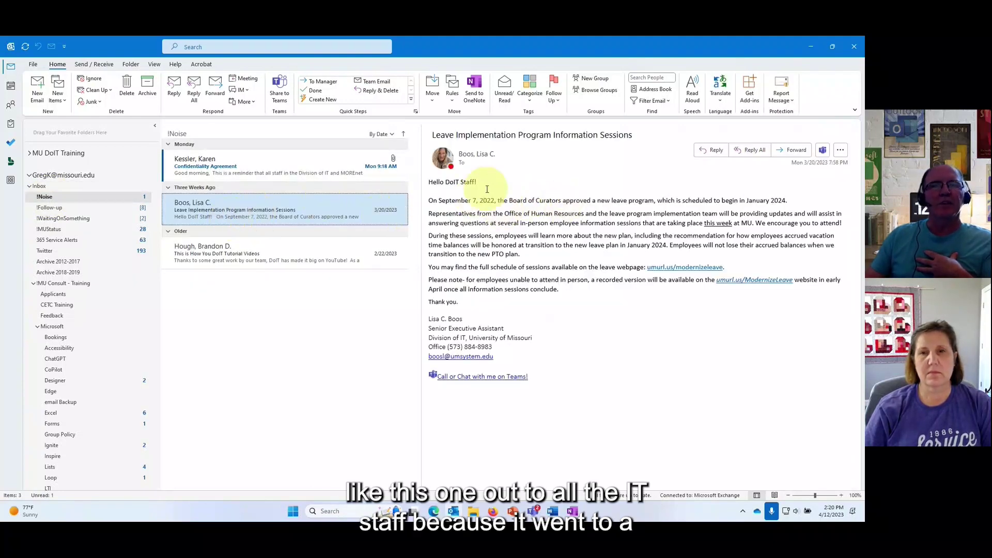
pyautogui.click(39, 186)
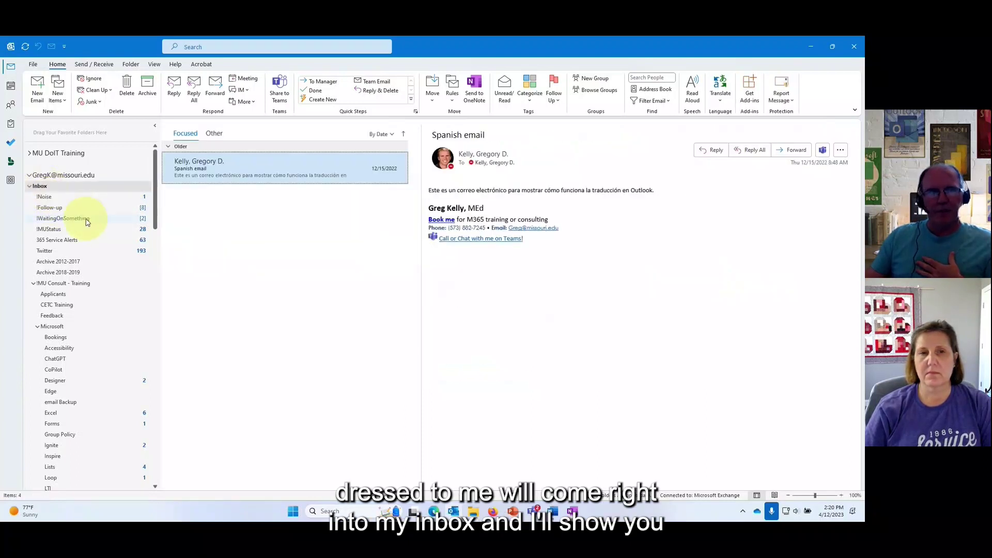
# Reopen the !Noise folder and collapse the !MU Consult - Training and !Coordinator folders in the folder list.
pyautogui.click(44, 197)
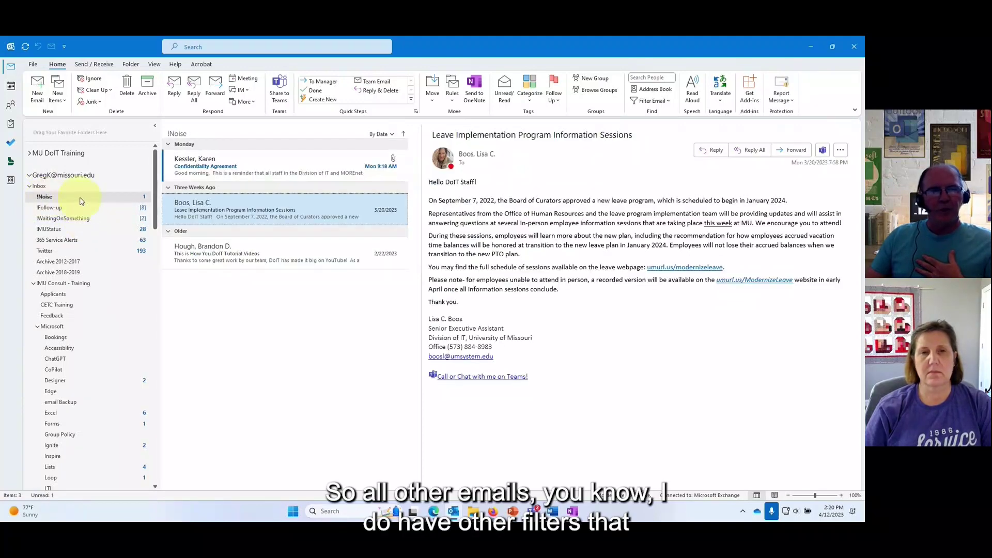
pyautogui.click(33, 284)
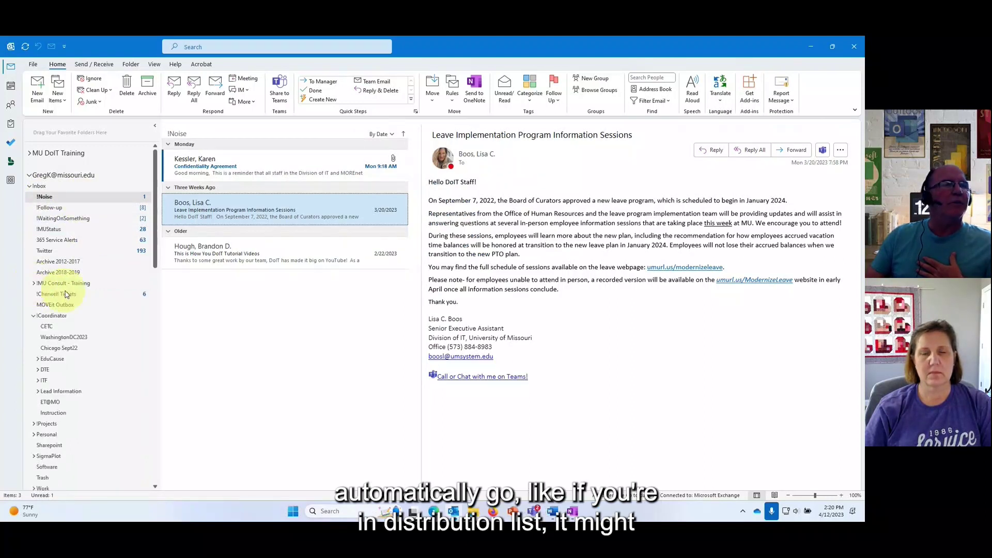
pyautogui.click(33, 316)
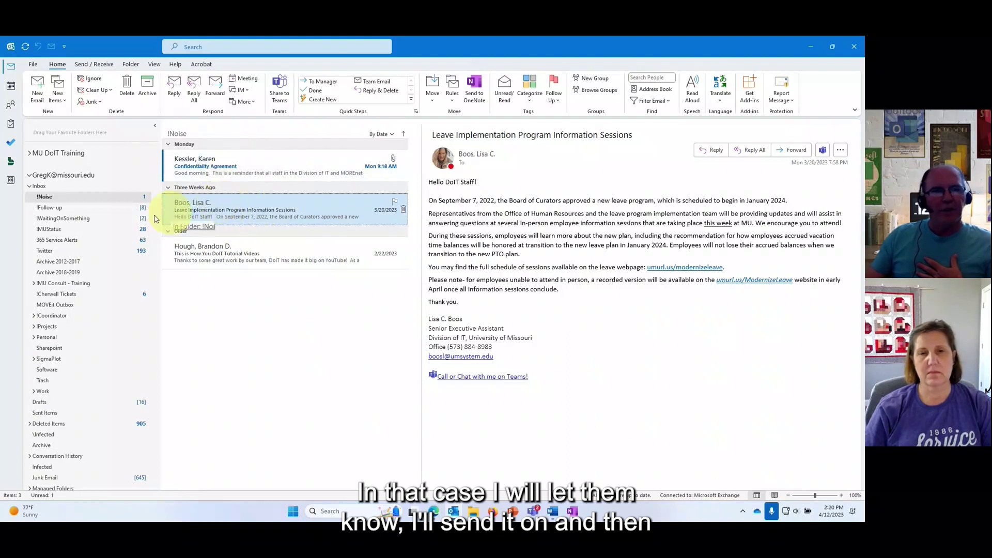
# Compare the contents of the !WaitingOnSomething and !Follow-up folders with their item counts.
pyautogui.click(85, 222)
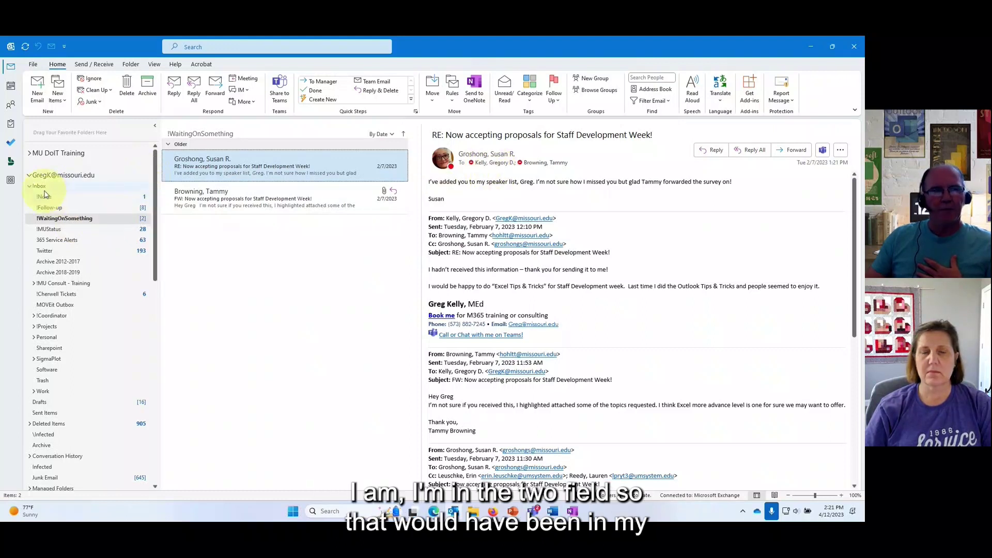
pyautogui.click(61, 209)
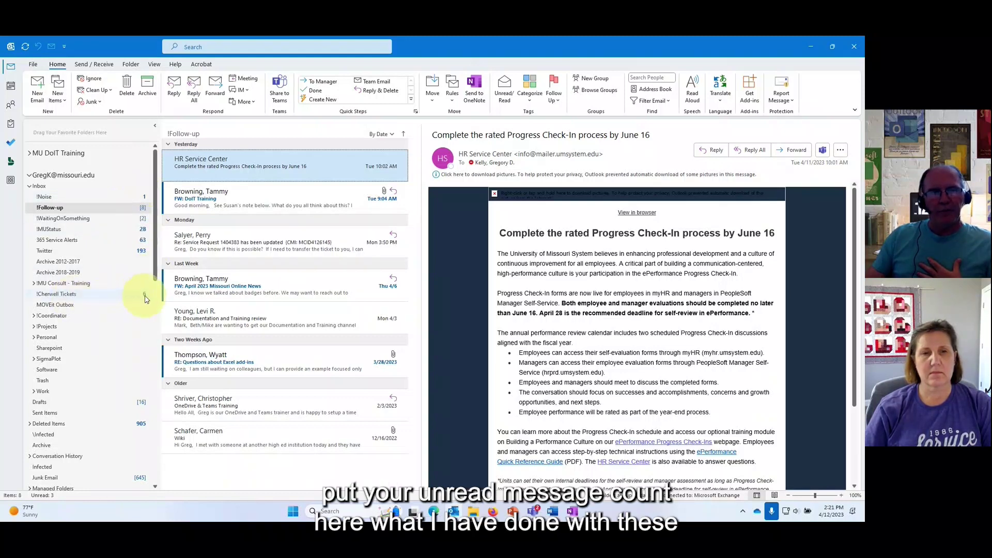
pyautogui.click(66, 219)
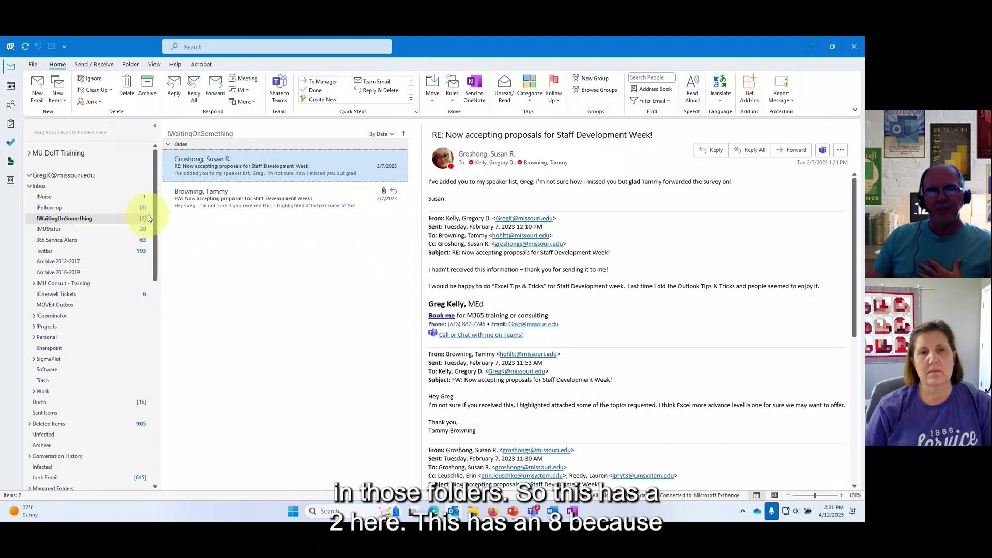
pyautogui.click(139, 208)
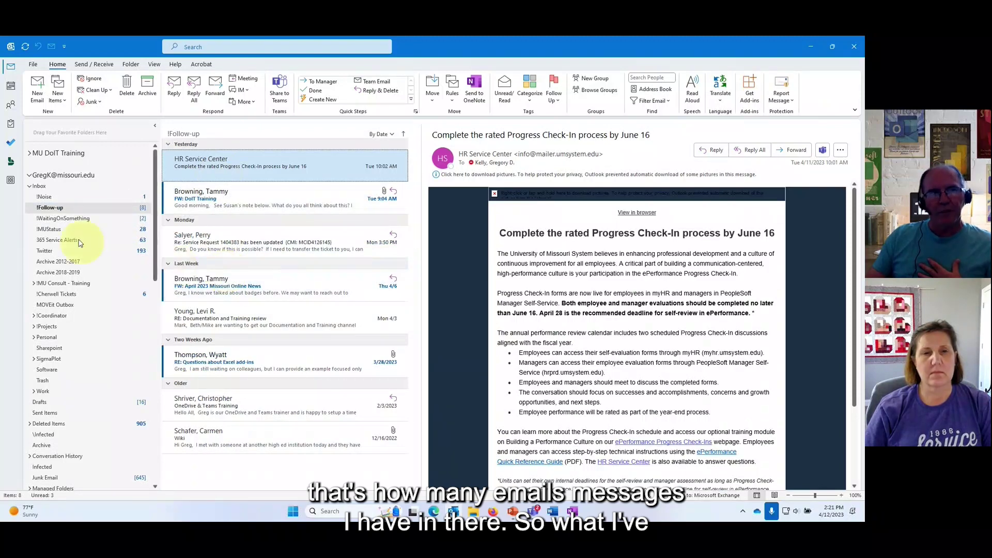
# Check in the !WaitingOnSomething folder's properties that it shows the total number of items, and accept the settings.
pyautogui.click(69, 221)
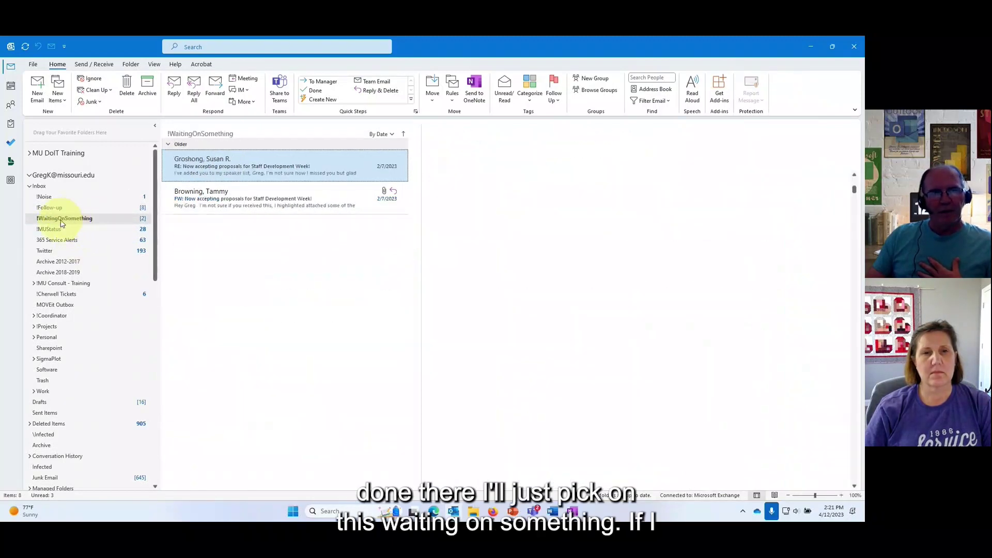
pyautogui.rightClick(90, 221)
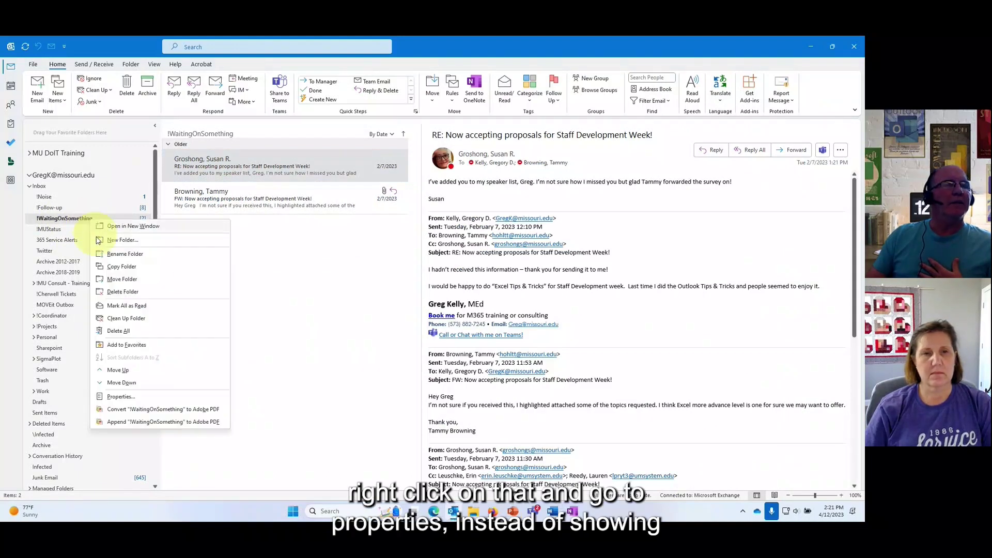
pyautogui.click(133, 399)
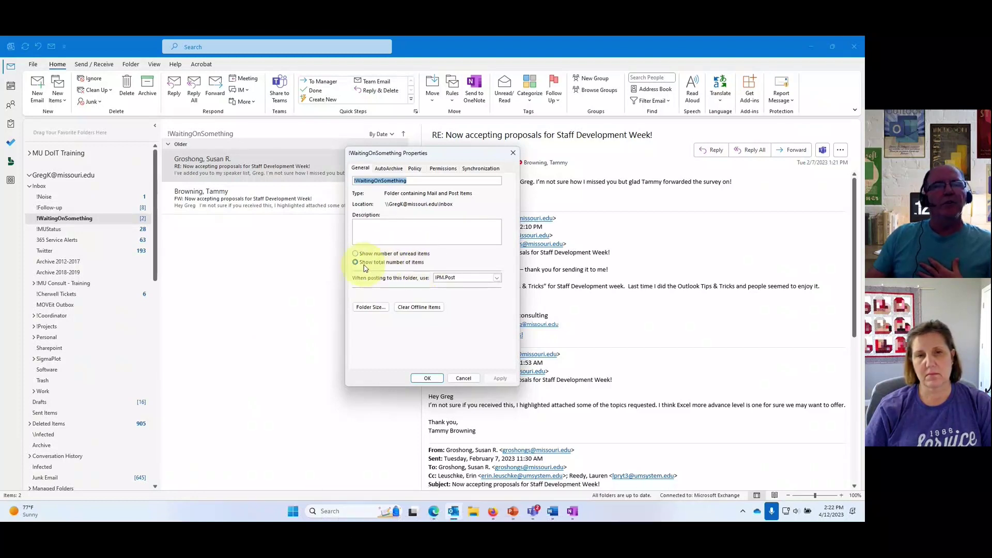
pyautogui.click(427, 379)
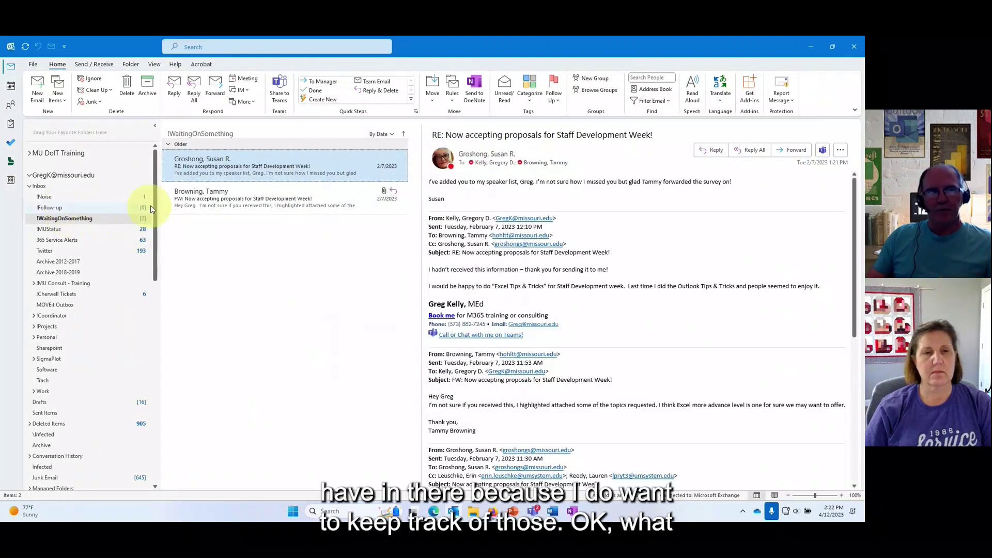
# Go to the Inbox, open the manager for rules and alerts, and browse the email rules down to the end of the list.
pyautogui.click(38, 187)
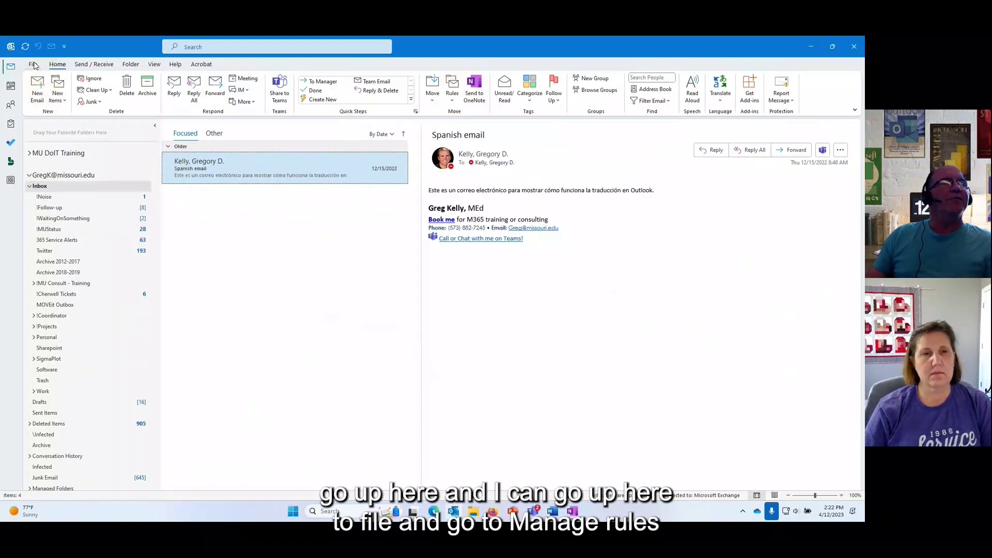
pyautogui.click(33, 64)
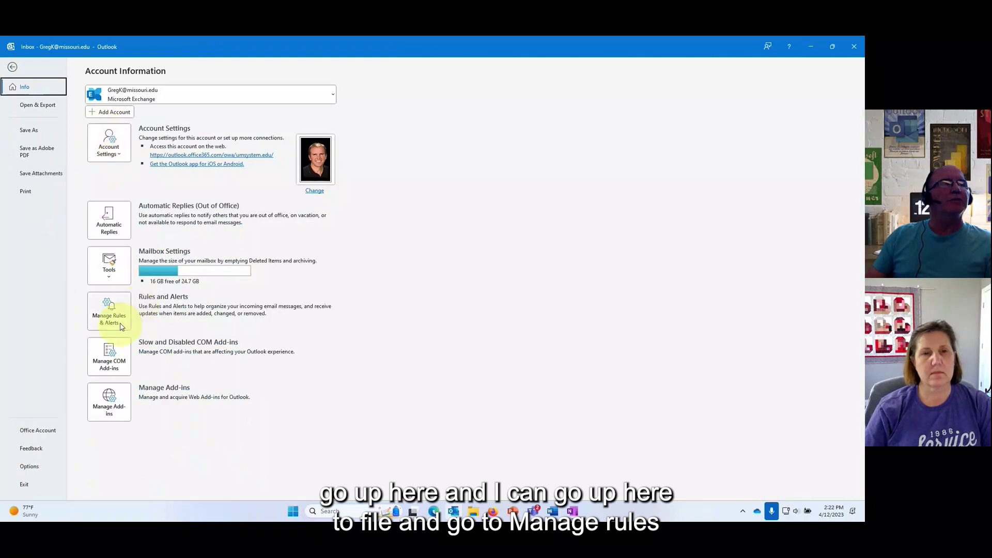
pyautogui.click(13, 68)
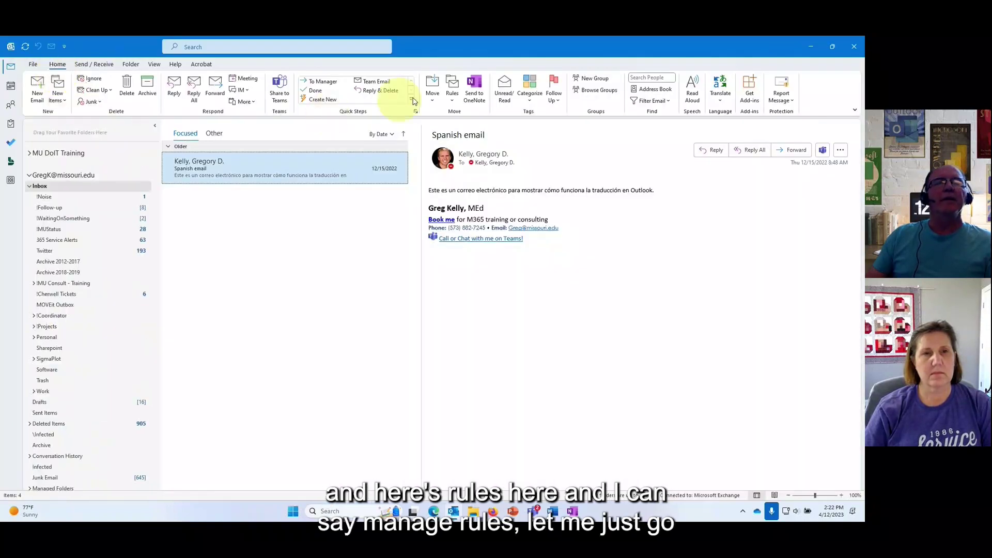
pyautogui.click(453, 95)
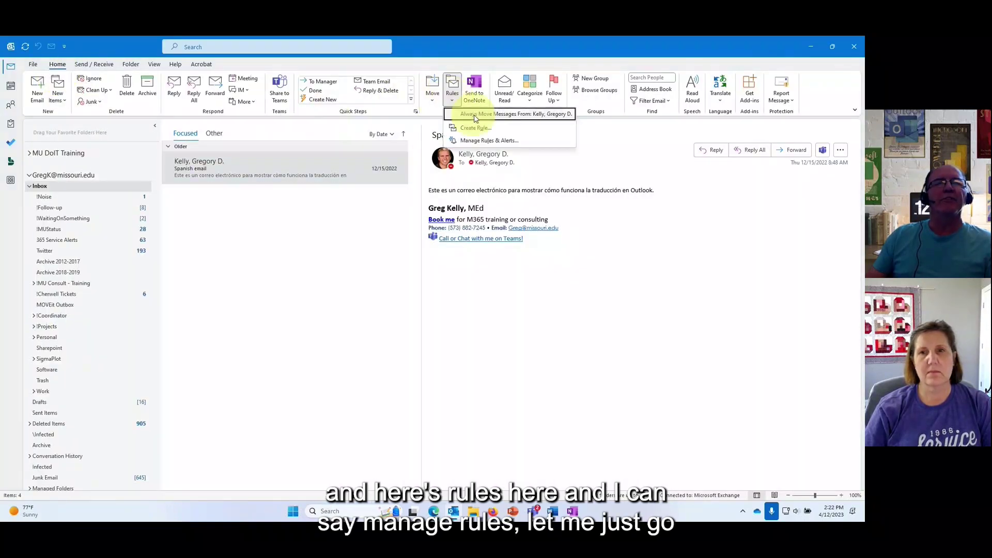
pyautogui.click(487, 141)
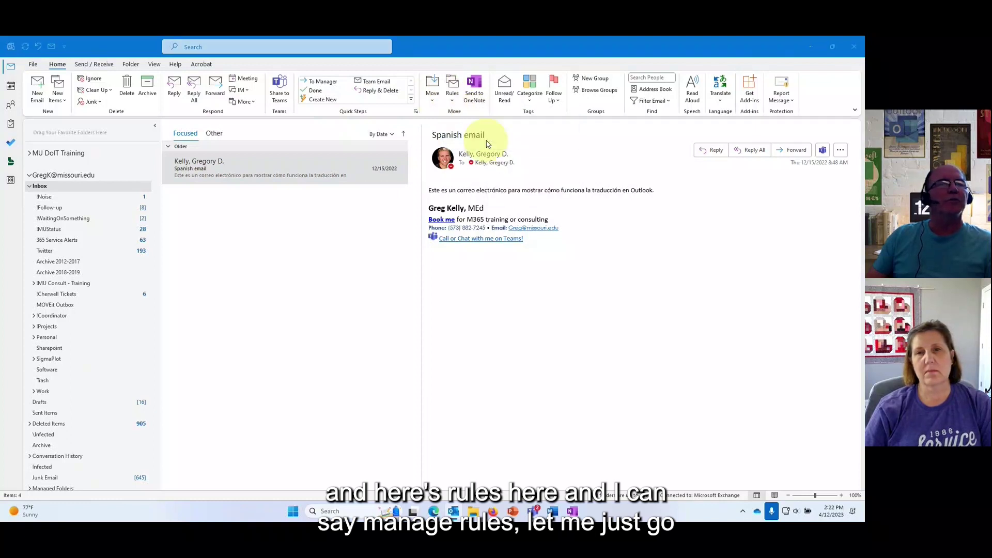
pyautogui.moveTo(383, 168); pyautogui.dragTo(310, 140)
pyautogui.scroll(-10, 284, 212)
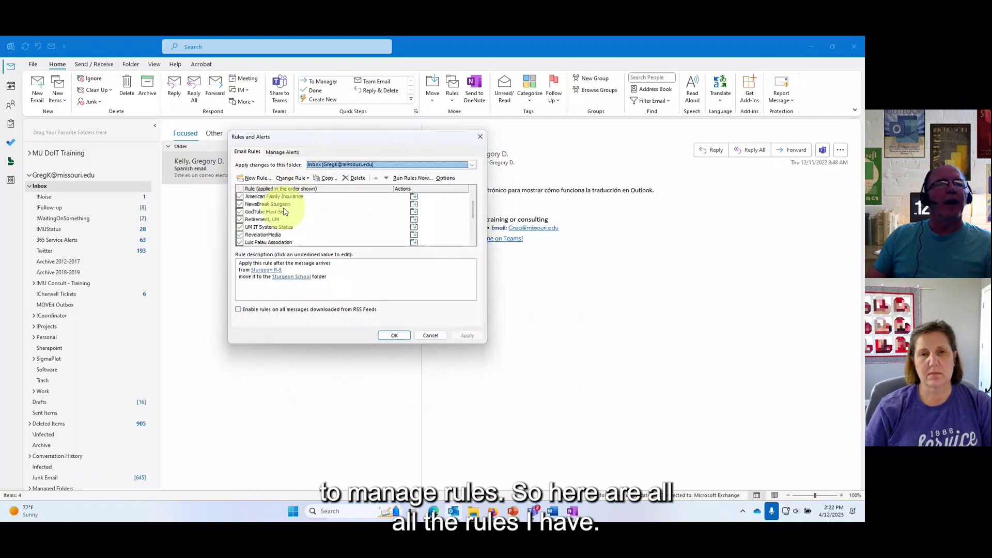
pyautogui.scroll(-1, 282, 214)
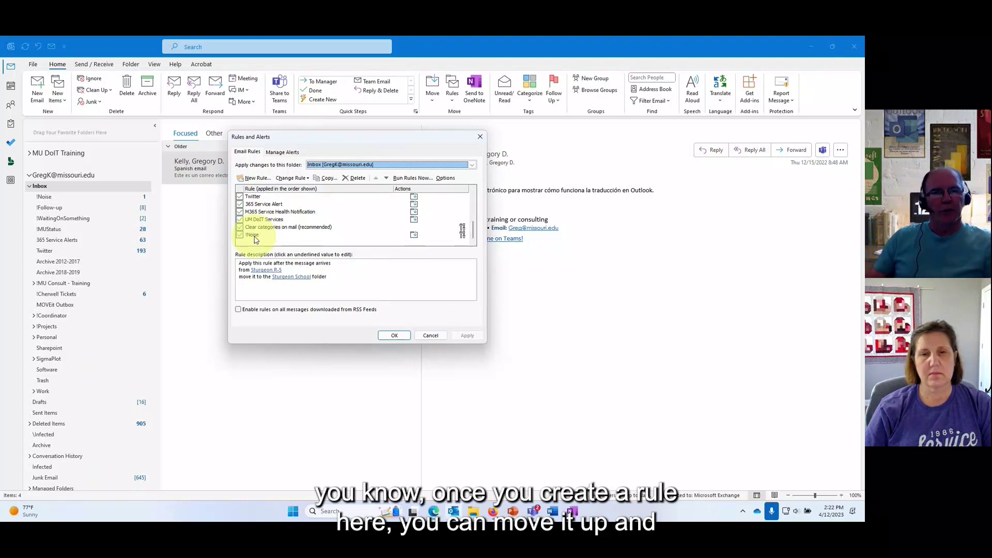
# Compare the description of the !Noise rule with those of the 365 Service Alert, Twitter and UM DoIT Services rules.
pyautogui.click(264, 204)
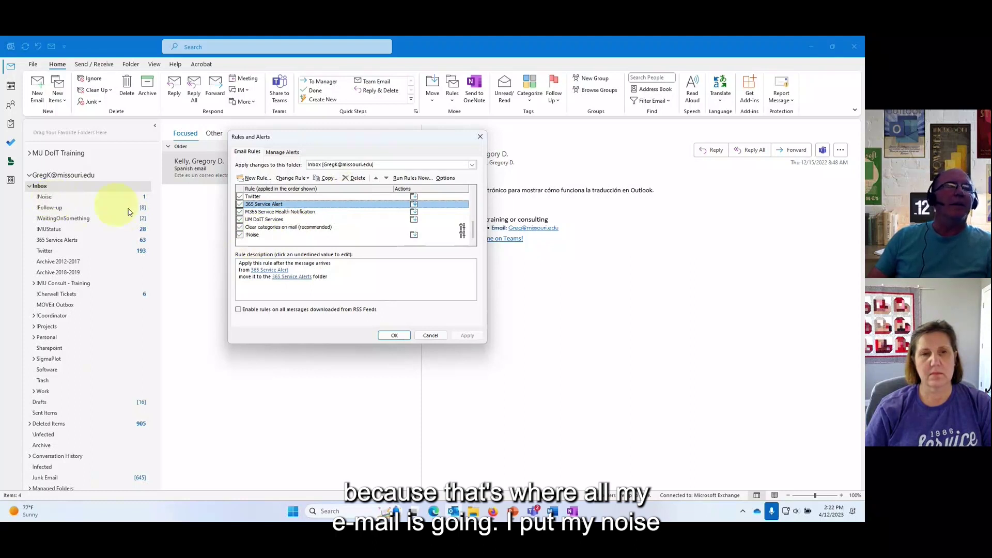
pyautogui.click(256, 236)
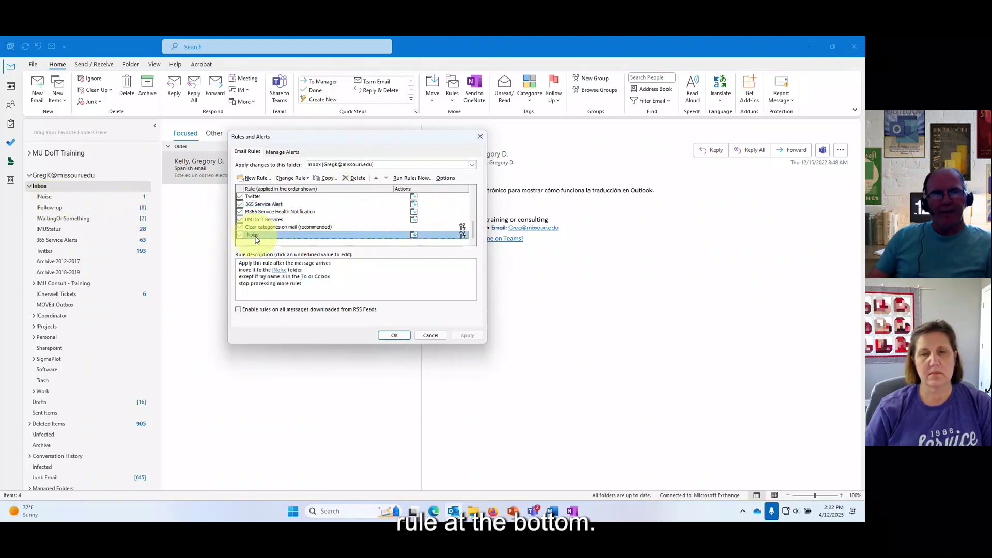
pyautogui.click(258, 198)
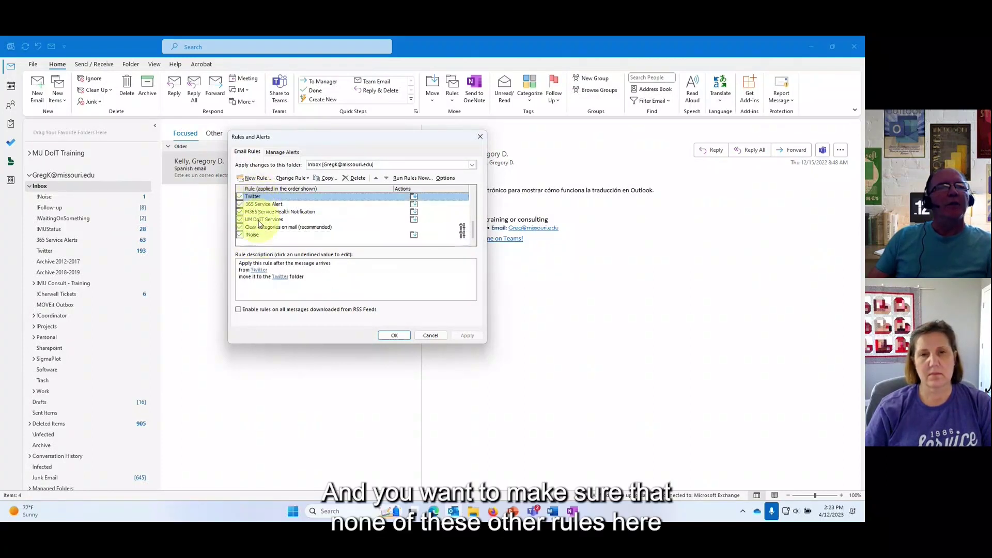
pyautogui.click(257, 219)
pyautogui.click(257, 236)
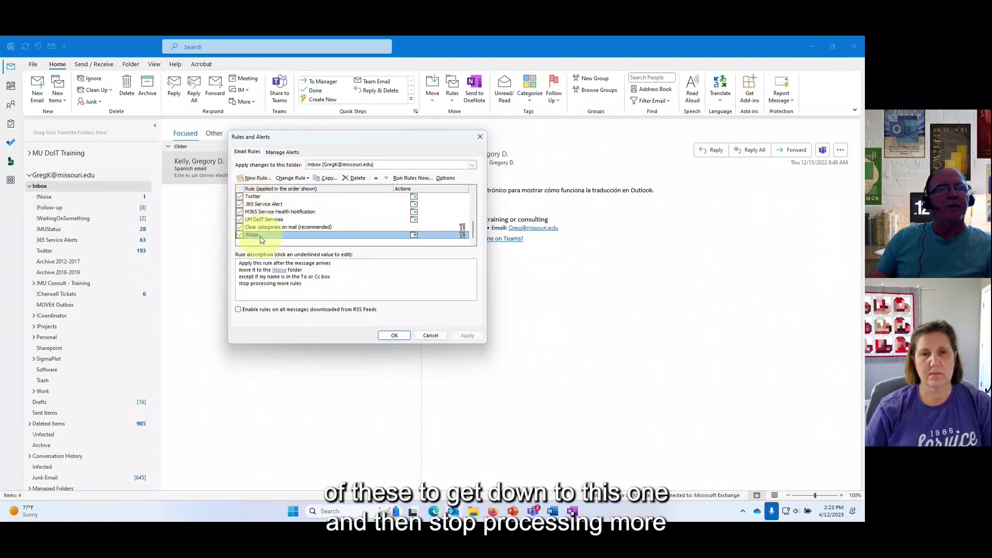
pyautogui.click(265, 280)
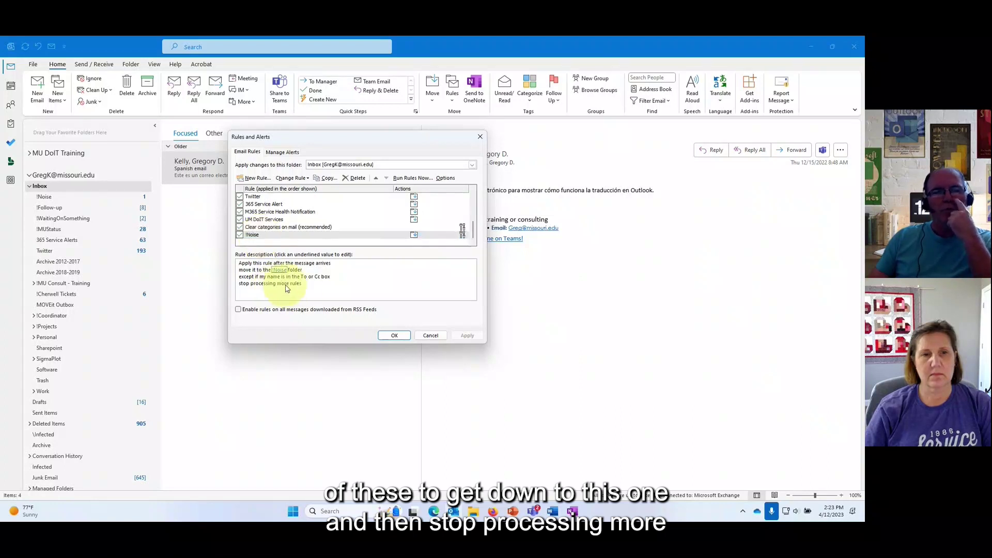
pyautogui.click(264, 205)
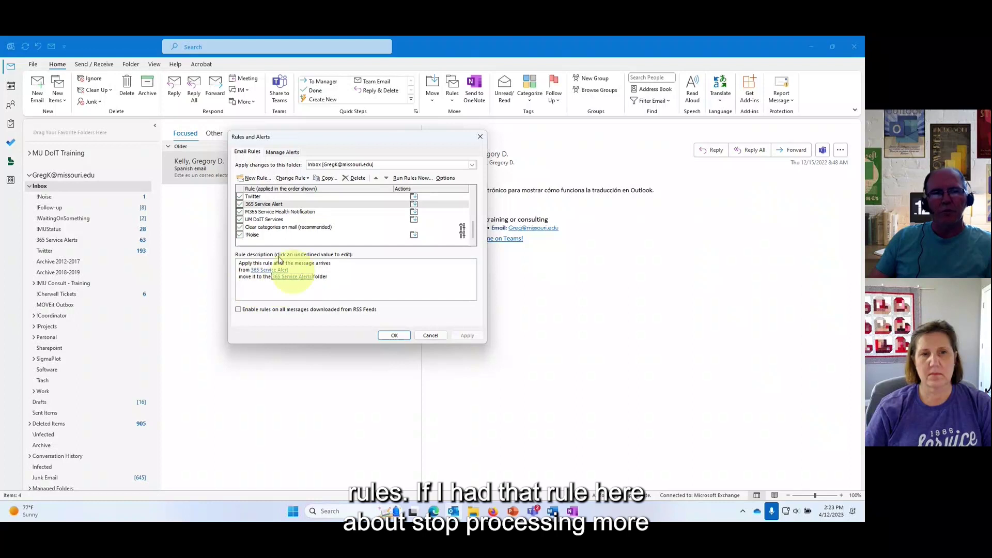
pyautogui.click(253, 235)
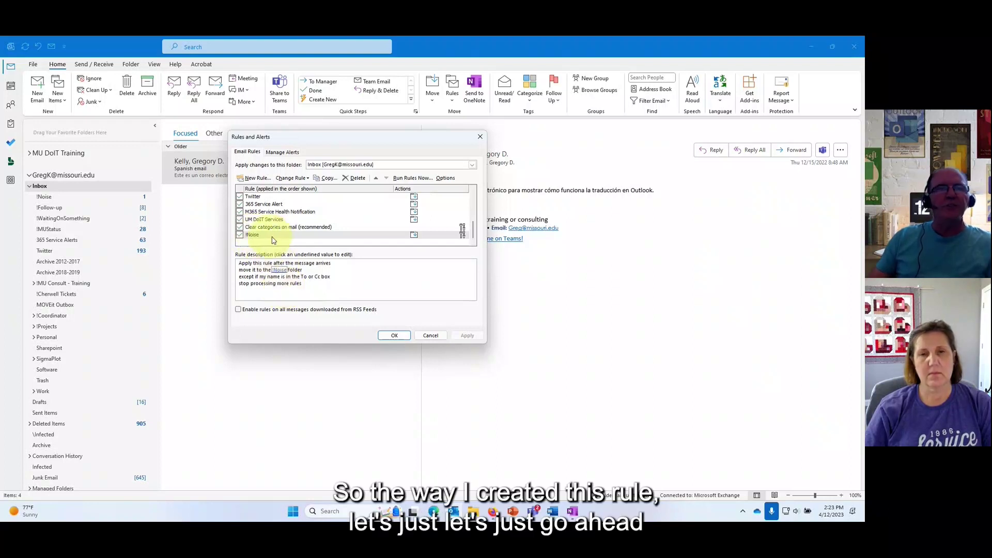
# Start a blank rule for received messages without any conditions, and accept applying it to every message.
pyautogui.click(255, 179)
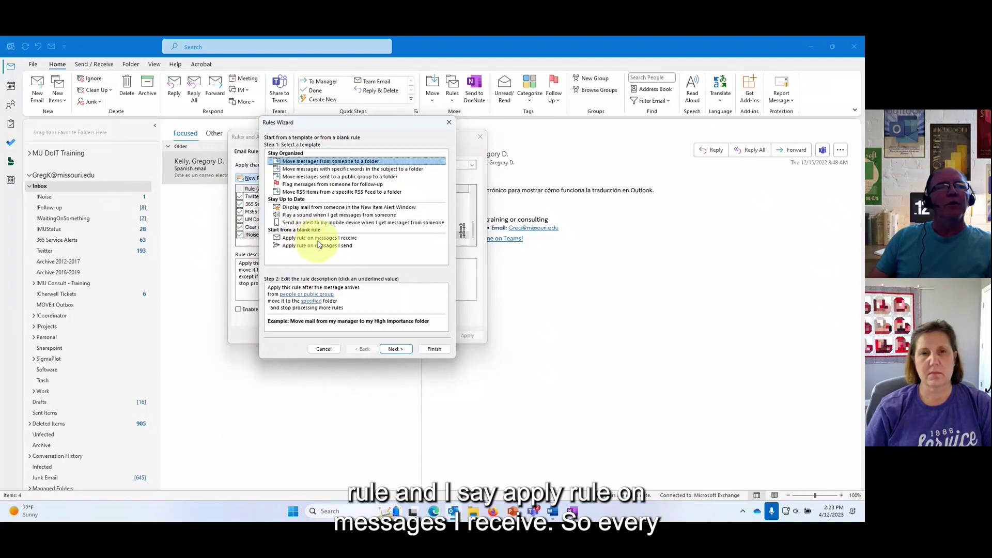
pyautogui.click(355, 239)
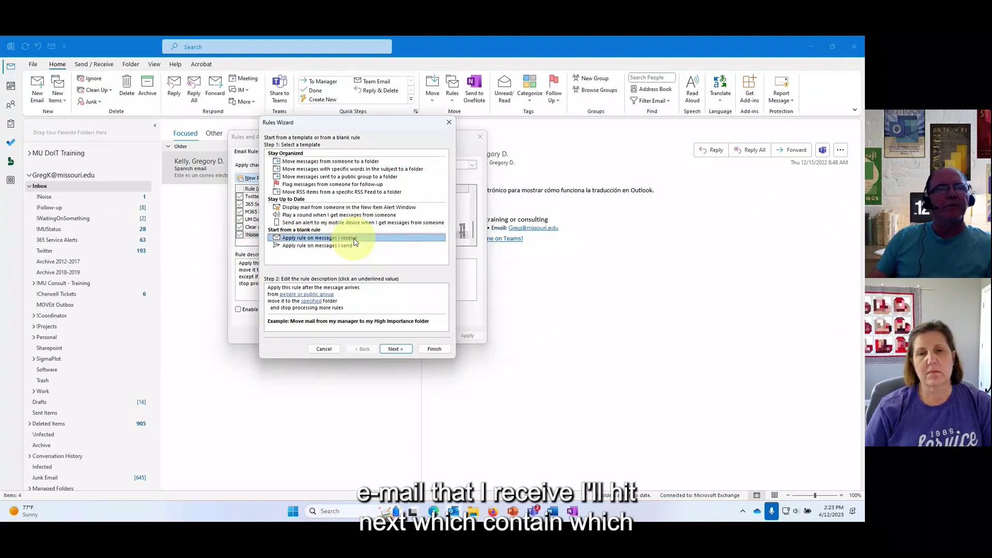
pyautogui.click(396, 350)
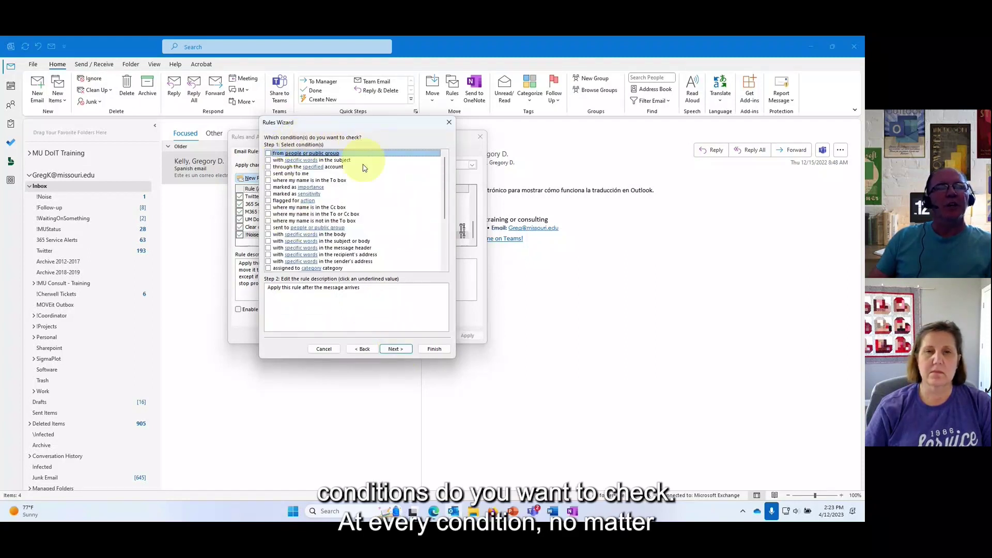
pyautogui.click(401, 353)
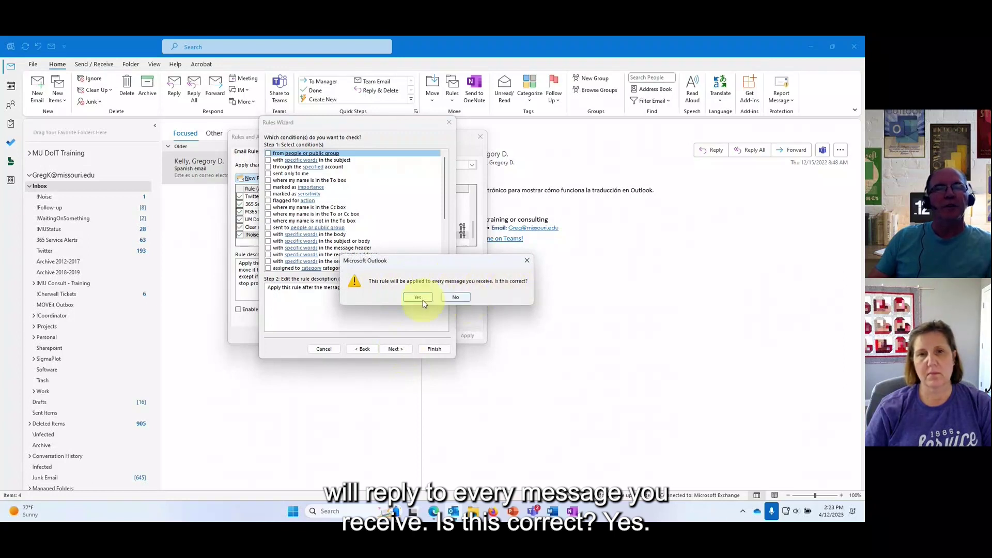
pyautogui.click(418, 298)
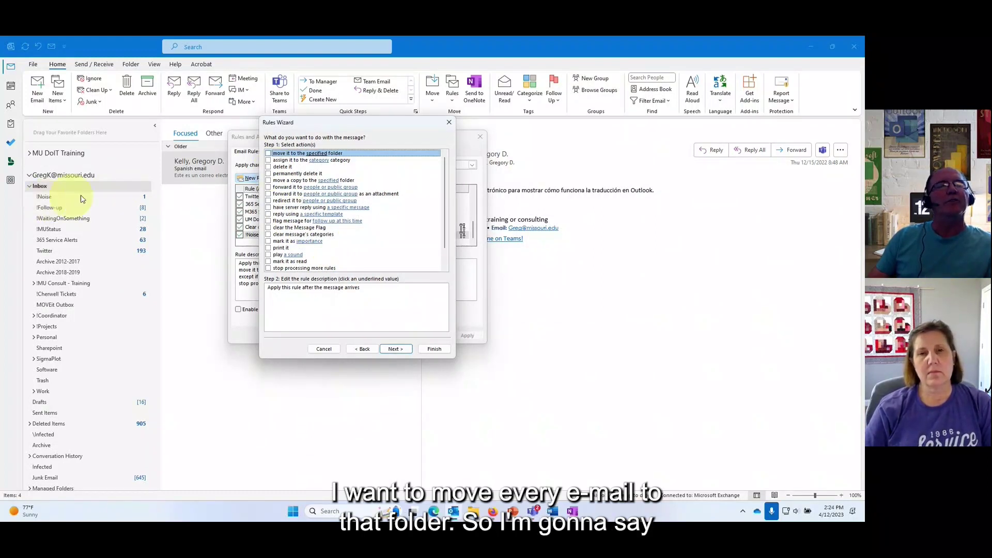
# Set the new rule's action to move messages to the !Noise folder under the Inbox.
pyautogui.click(269, 154)
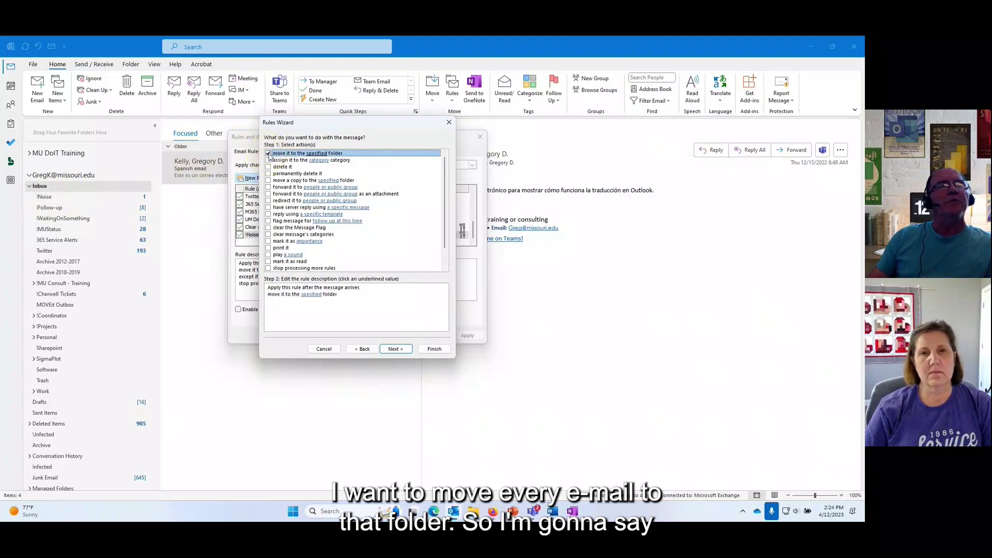
pyautogui.click(313, 294)
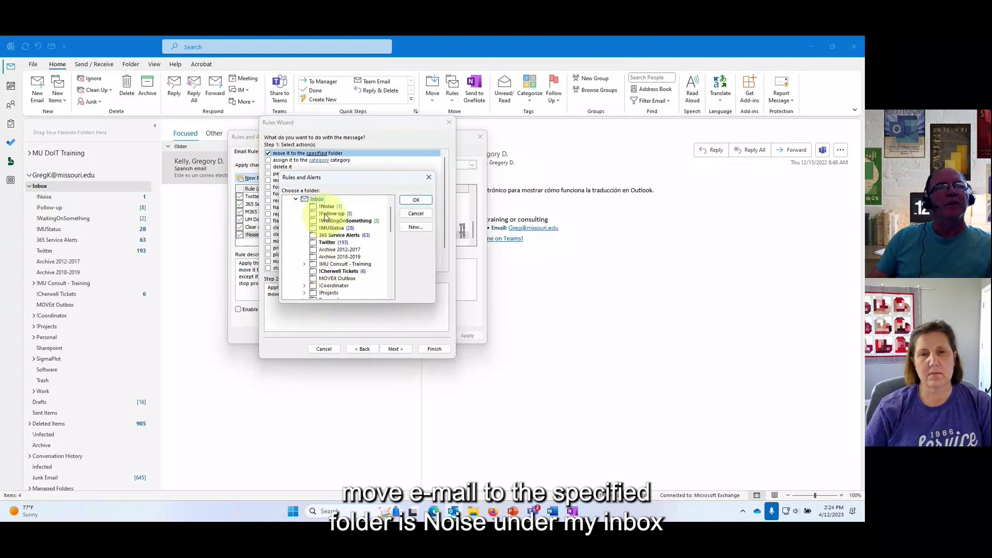
pyautogui.click(326, 206)
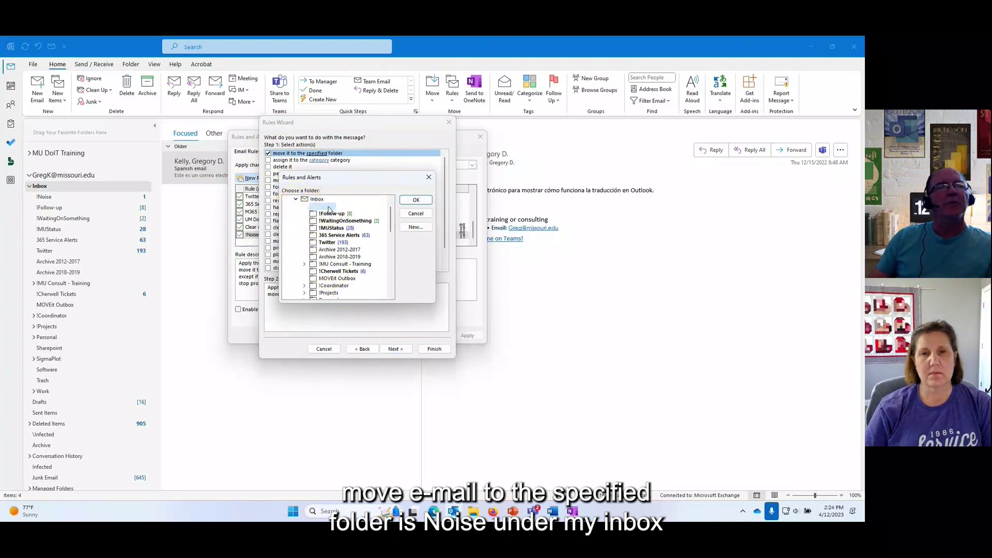
pyautogui.click(416, 200)
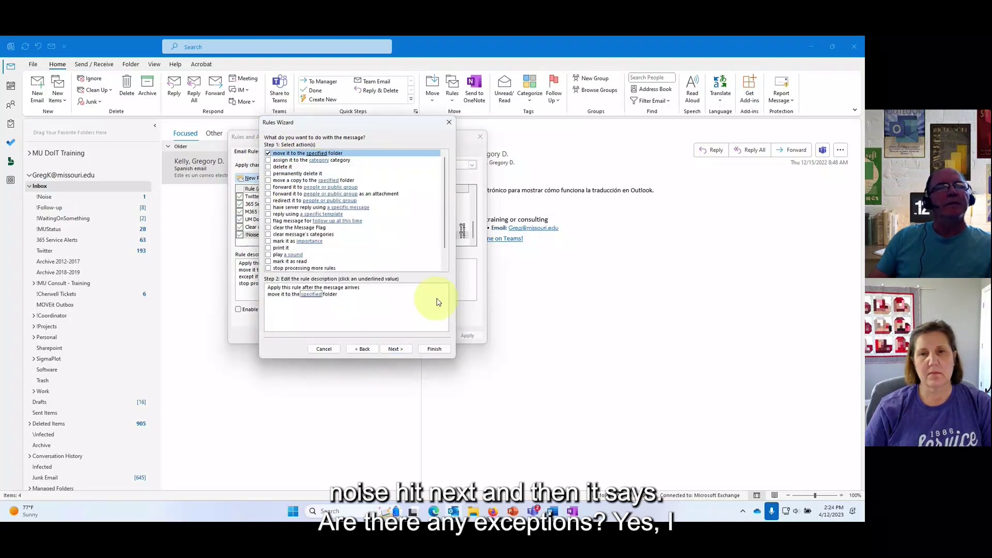
# Add the exception for my name in the To or Cc box, proceed to the final setup page, and discard the rule and close the rules manager.
pyautogui.click(395, 349)
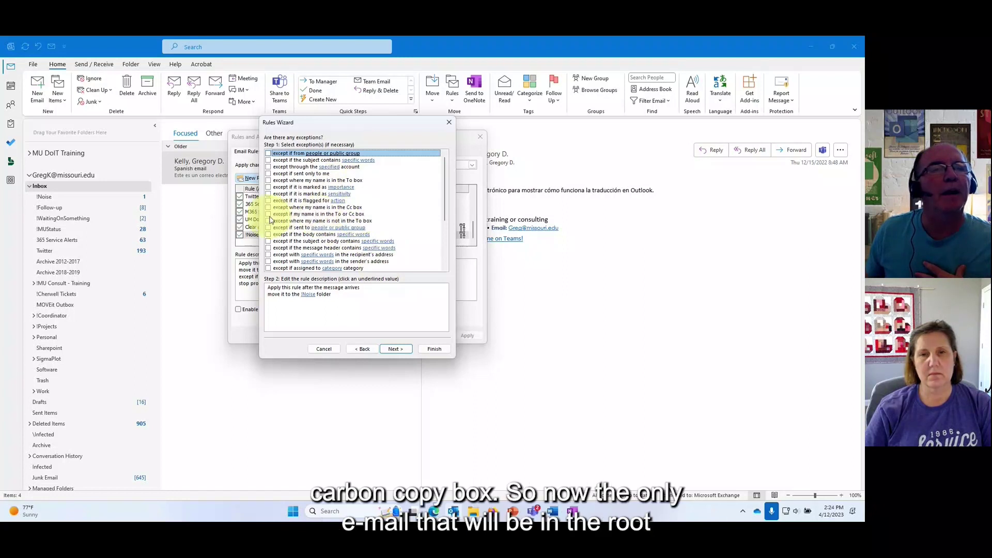
pyautogui.click(268, 214)
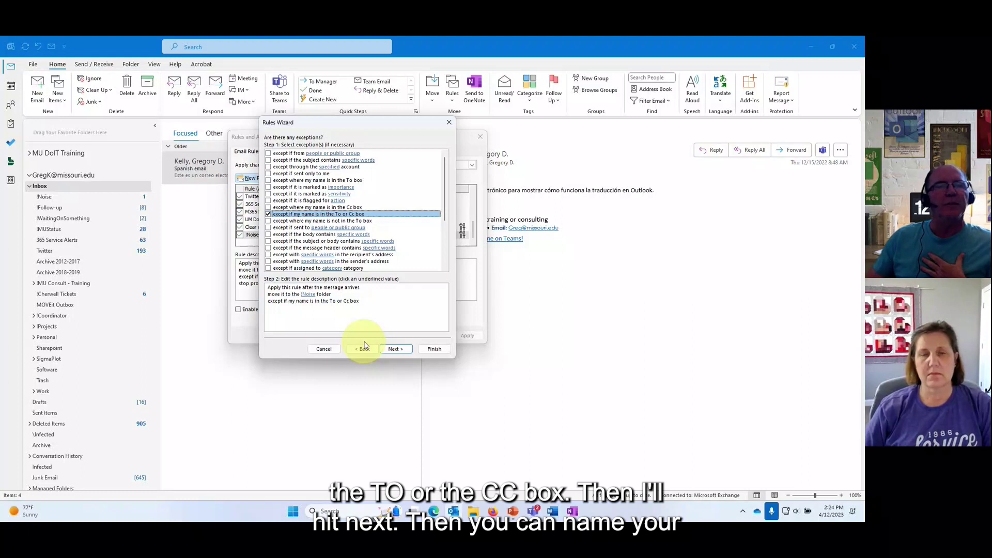
pyautogui.click(395, 348)
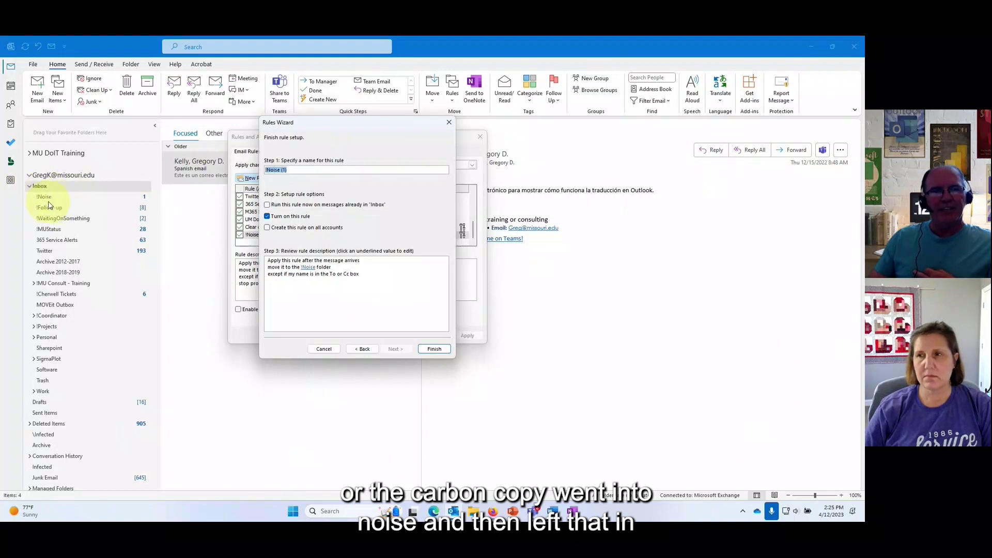
pyautogui.click(325, 350)
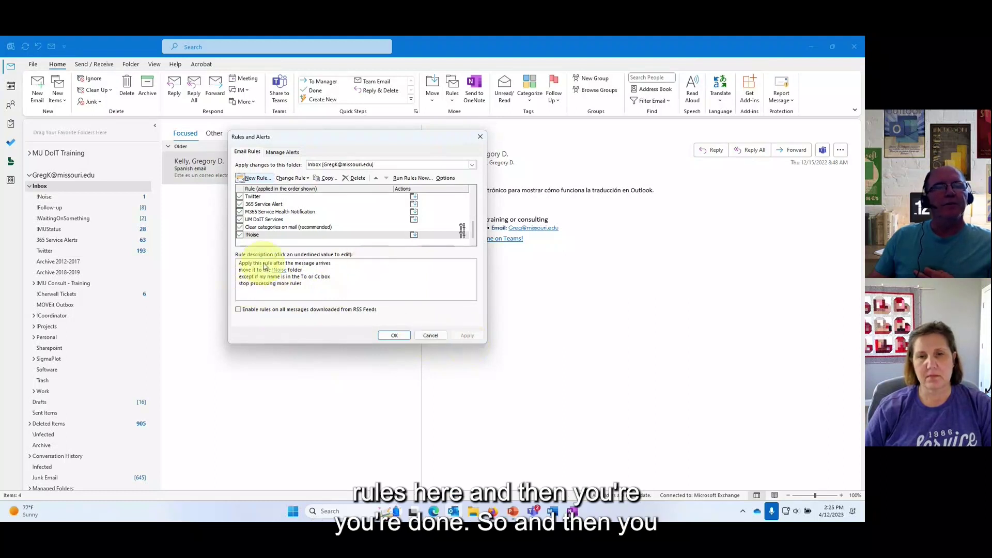
pyautogui.click(428, 335)
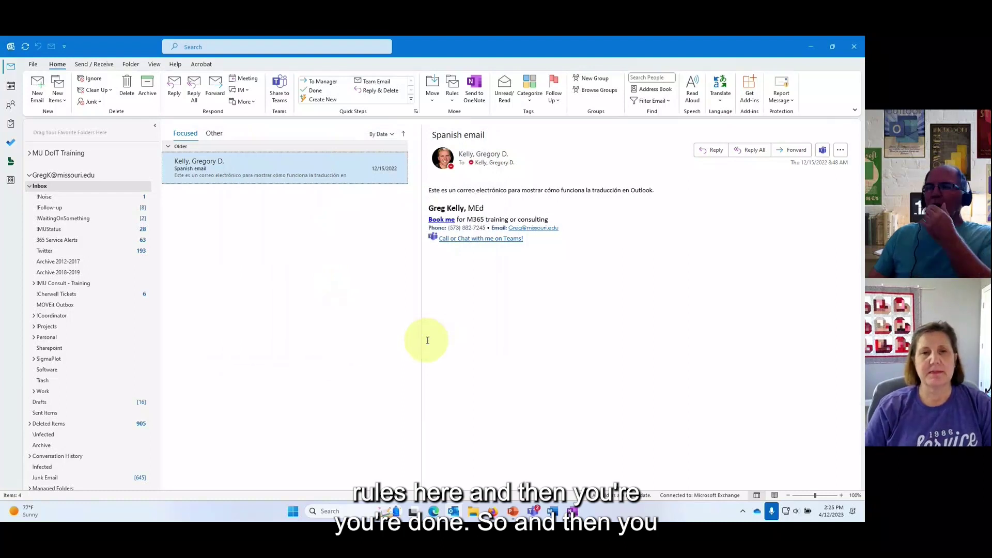
# Switch to Outlook on the web in the browser and open its mail rules settings.
pyautogui.click(434, 512)
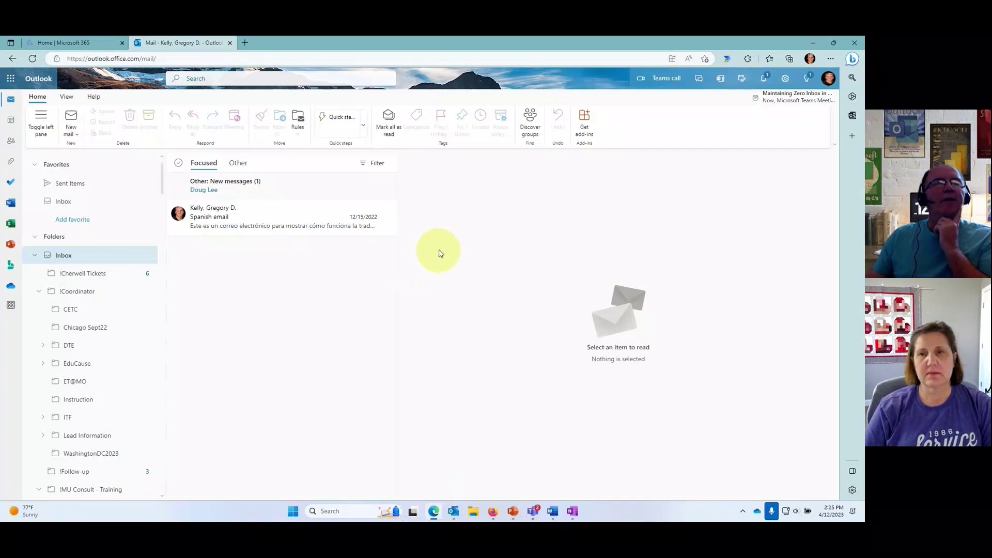
pyautogui.click(299, 134)
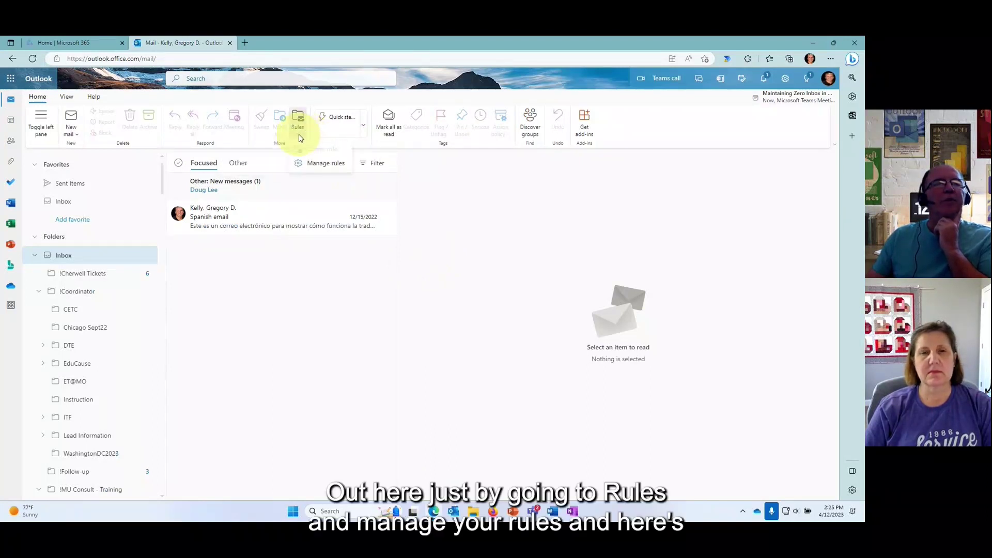
pyautogui.click(326, 162)
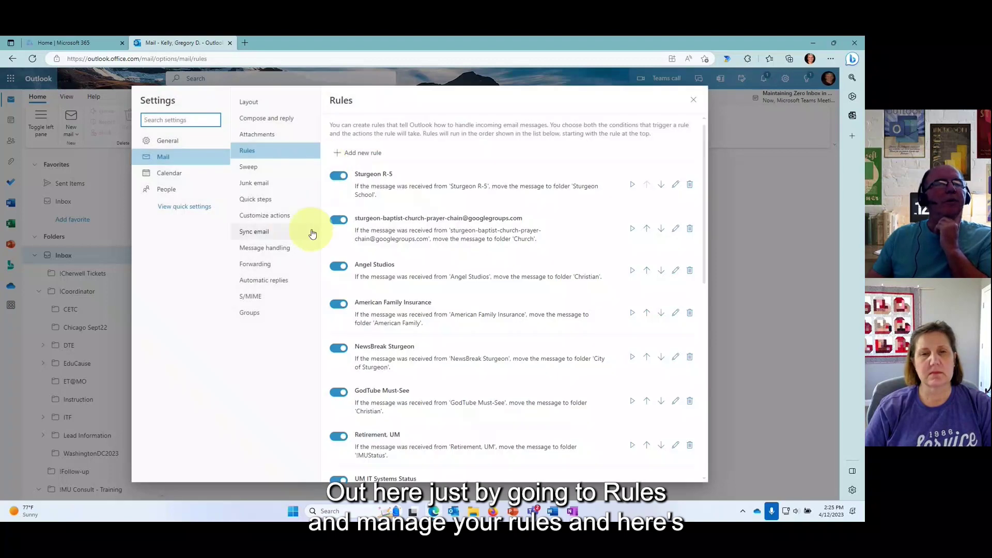
# Review the remaining mail rules in the Outlook on the web rules list.
pyautogui.scroll(-10, 439, 284)
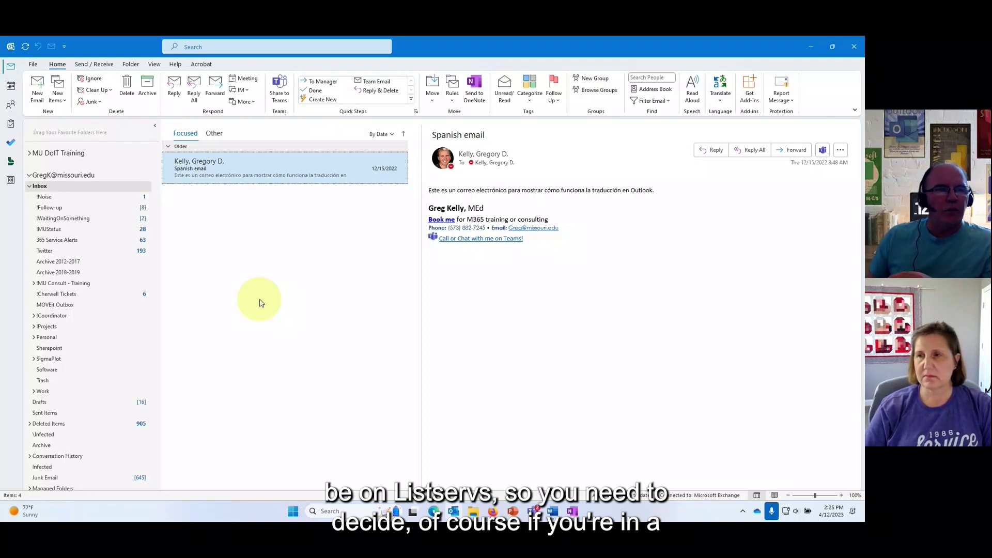
# View the messages in the 365 Service Alerts folder in desktop Outlook and return to the Inbox.
pyautogui.click(72, 242)
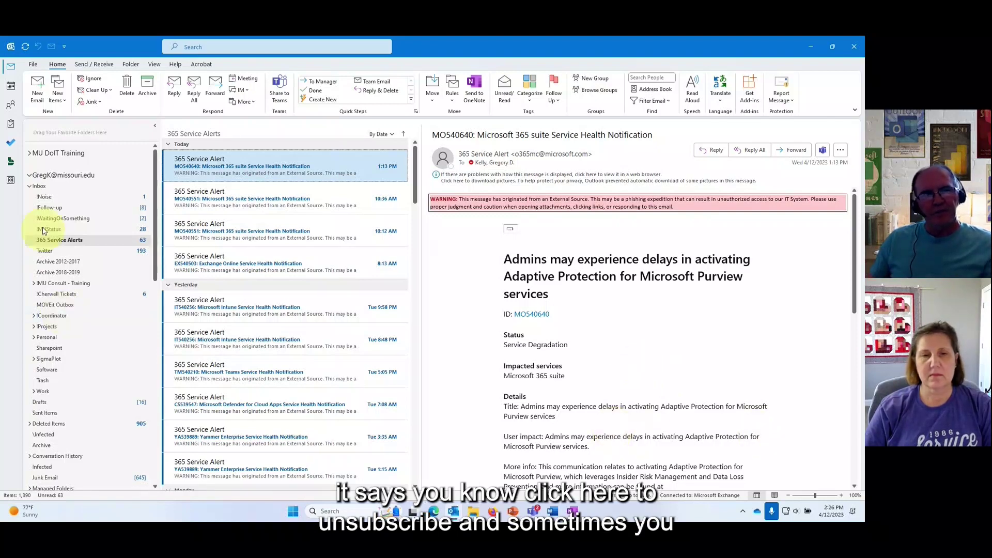
pyautogui.click(40, 186)
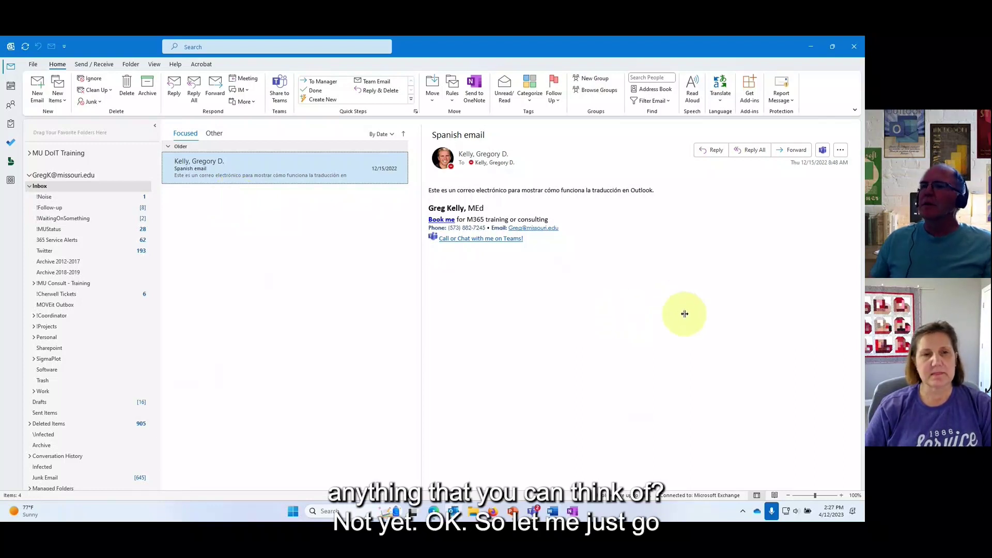
# Minimize Outlook and switch to the PowerPoint slide show with the Zero Email Inbox summary.
pyautogui.click(811, 49)
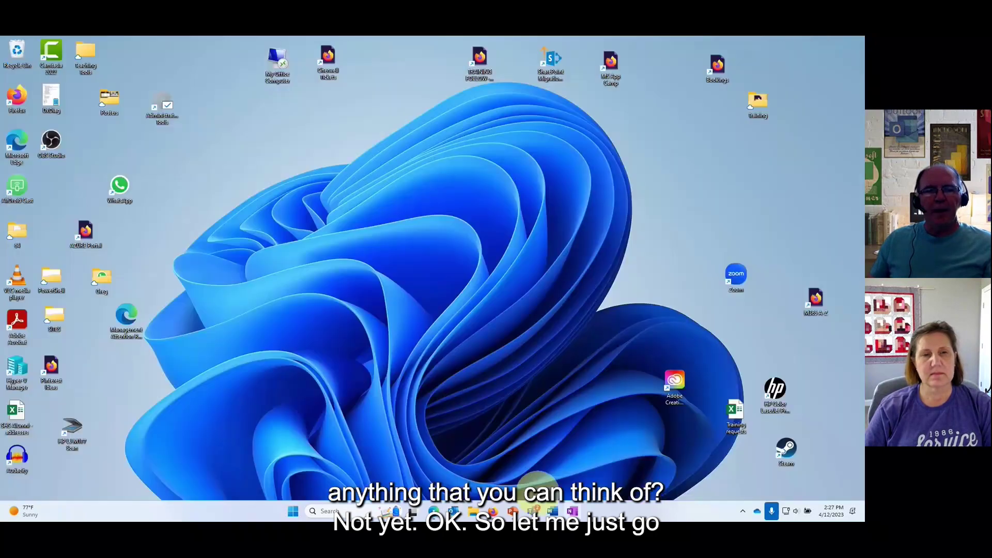
pyautogui.moveTo(514, 511)
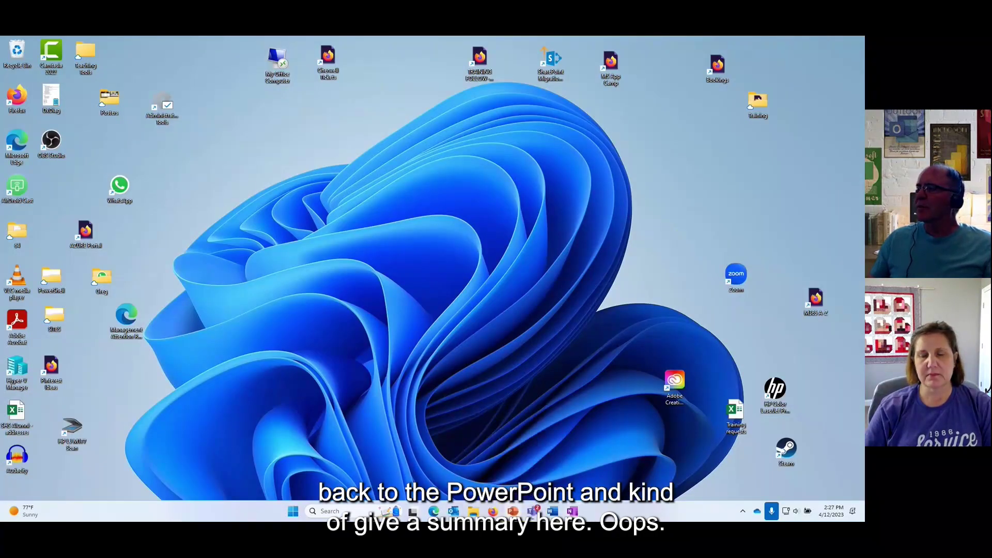
pyautogui.click(513, 510)
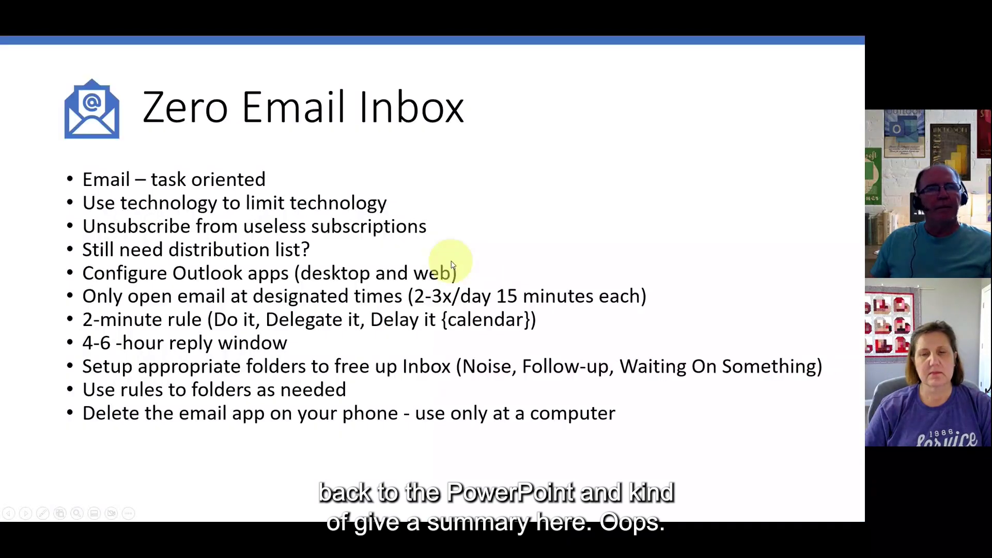